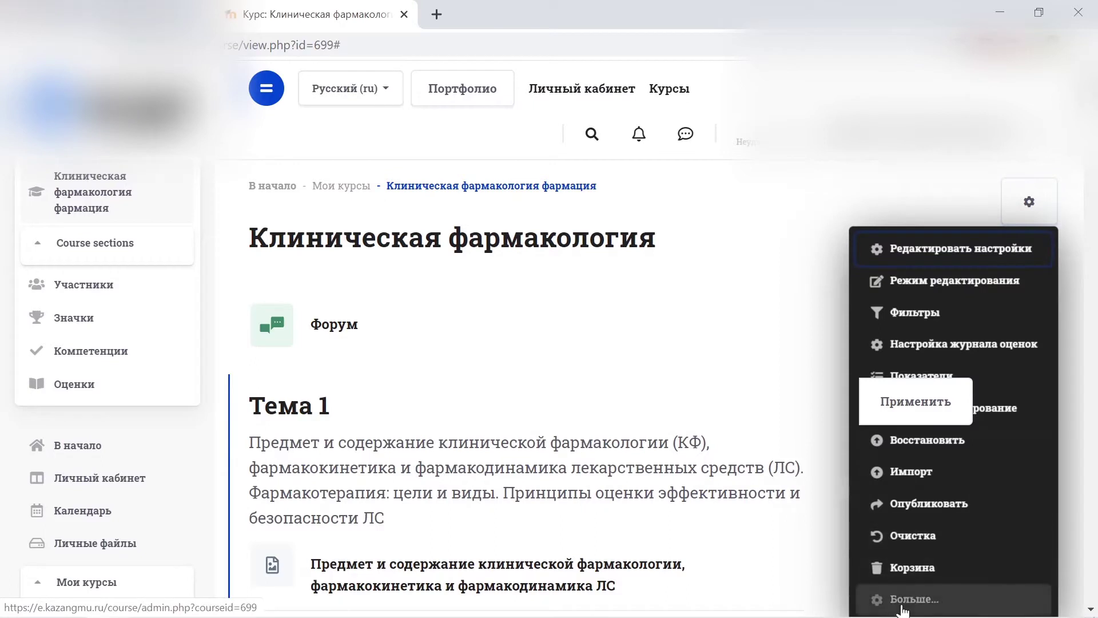
Step: Open the question bank's category management for the Клиническая фармакология course
left_click(902, 605)
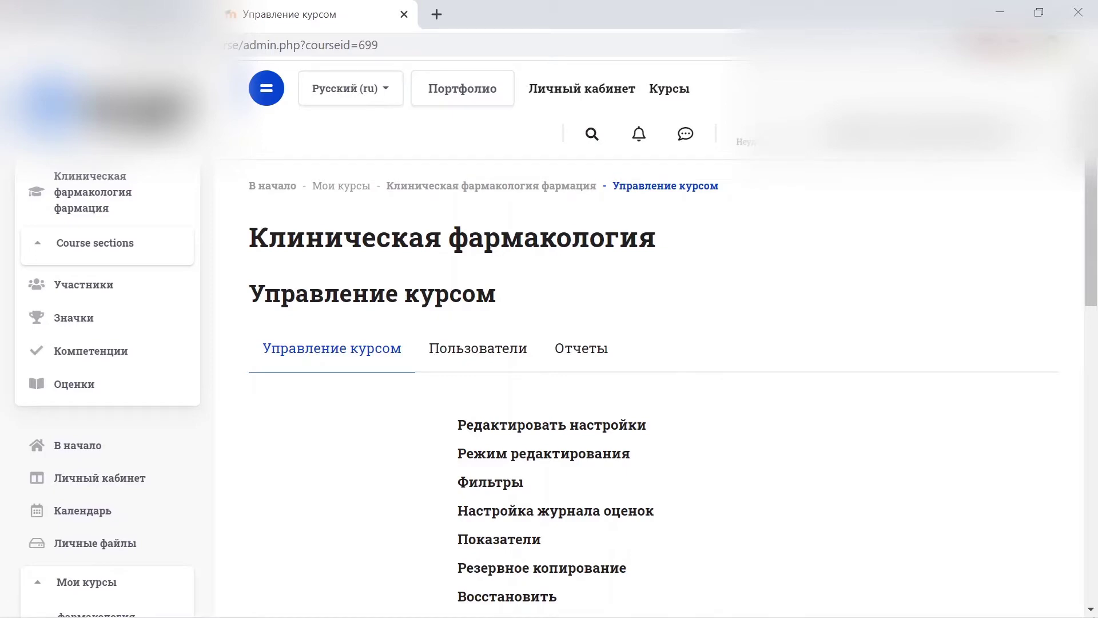
scroll(548, 456, "down", 12)
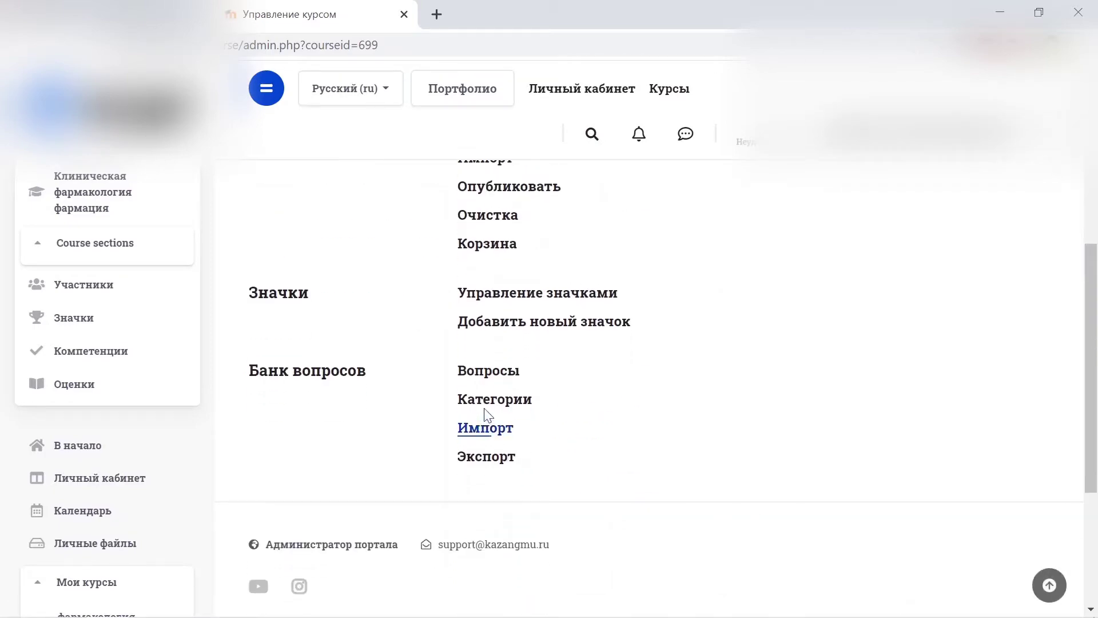
left_click(484, 411)
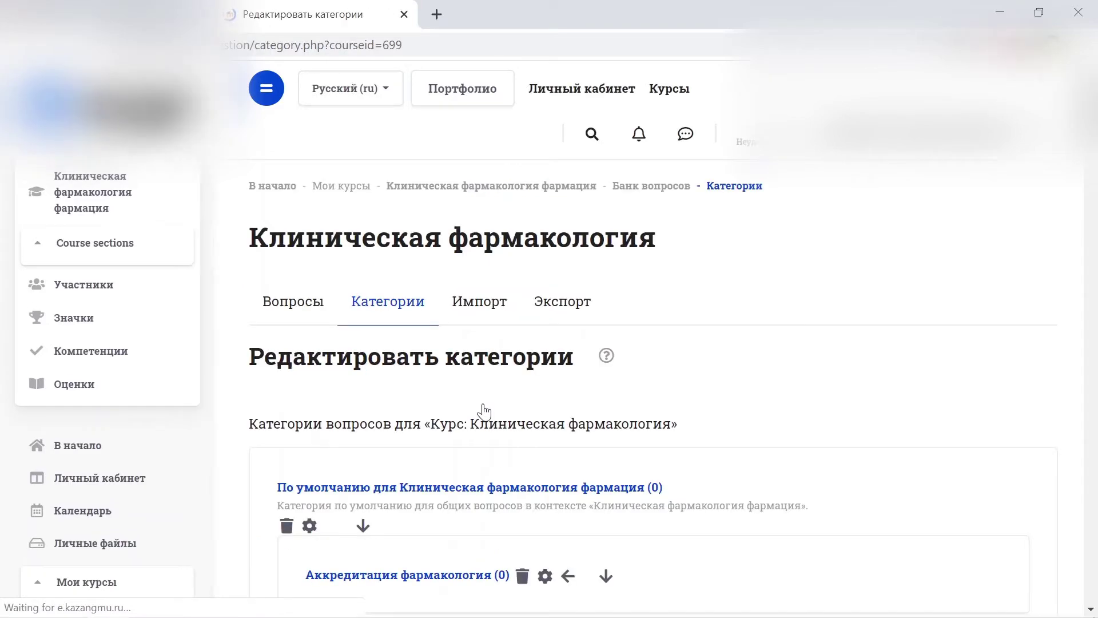
Step: Add a question category named "Модуль 30" under the default parent category of Клиническая фармакология фармация
scroll(483, 411, "down", 20)
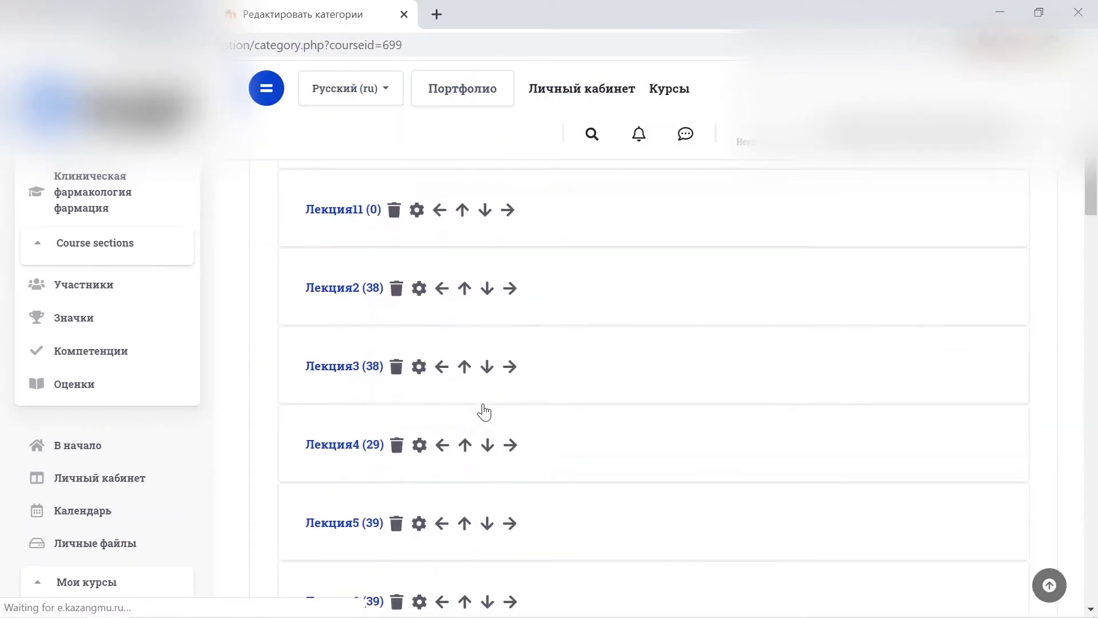
scroll(483, 411, "down", 20)
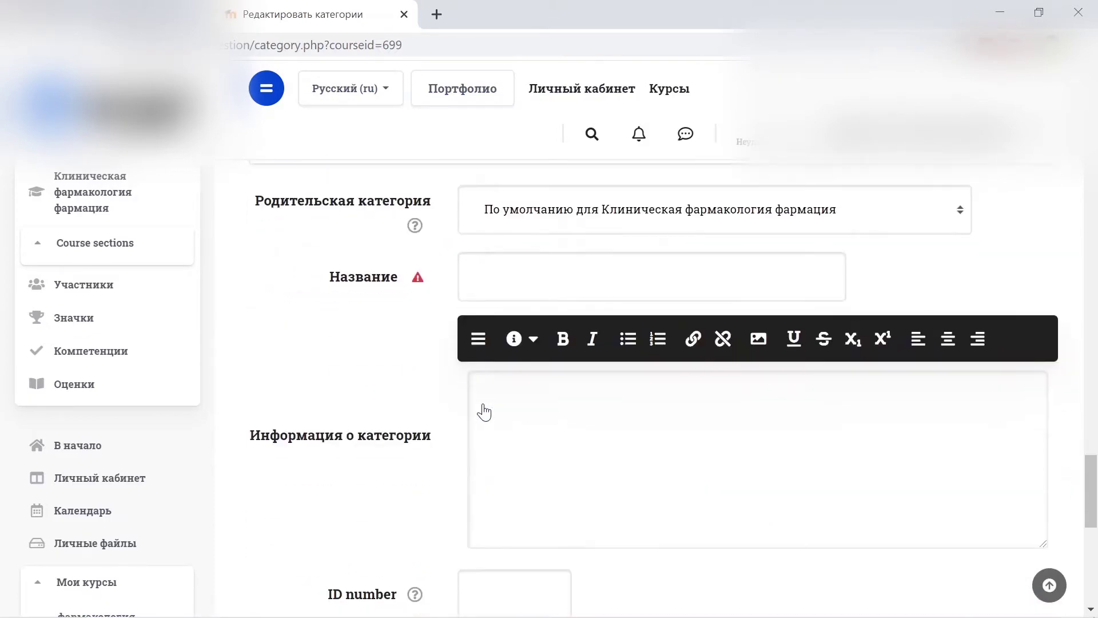
scroll(484, 410, "up", 1)
left_click(522, 314)
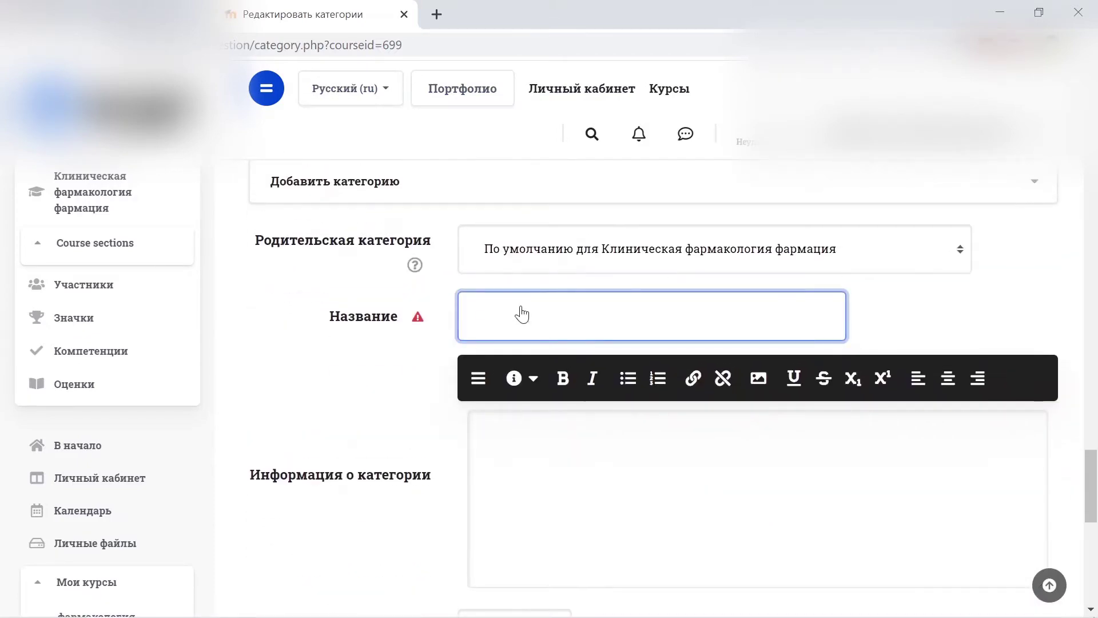
type("Модуль 30")
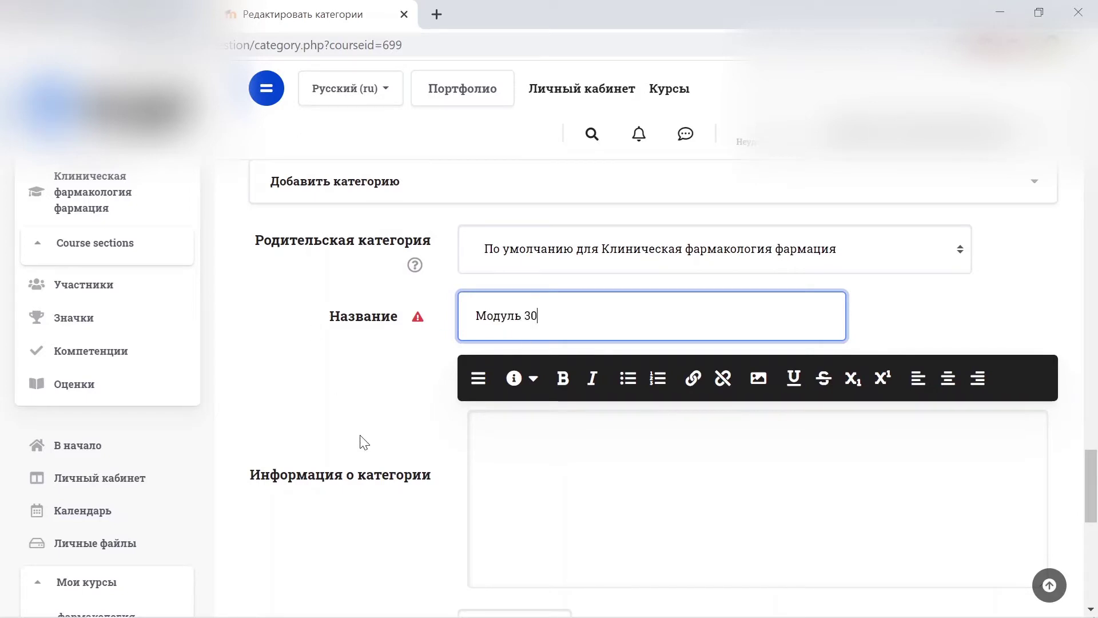
scroll(364, 443, "down", 4)
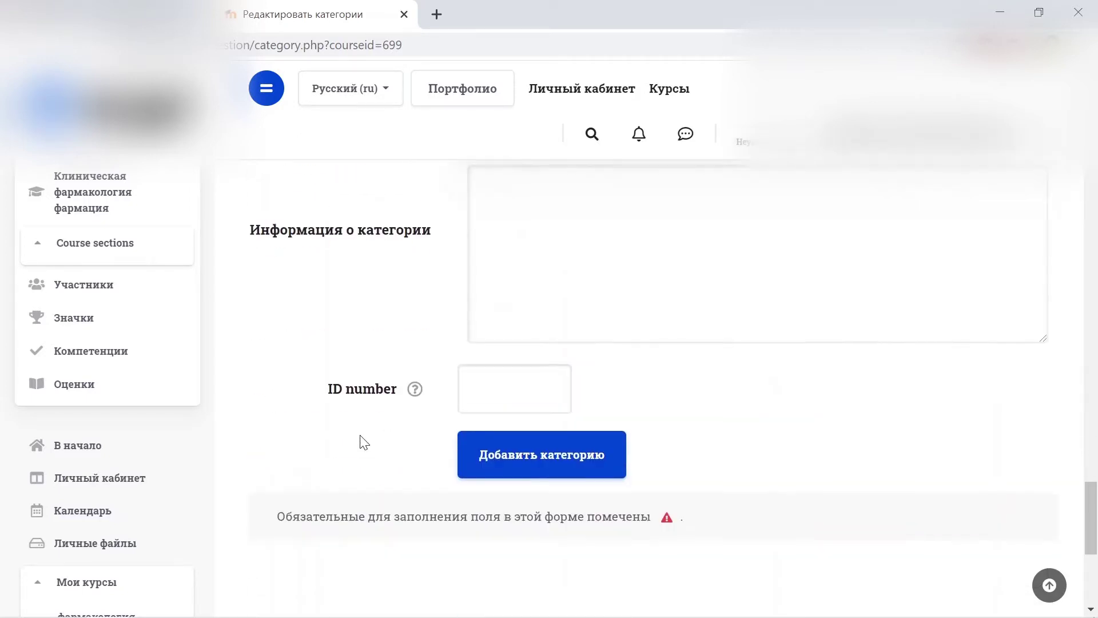
left_click(543, 460)
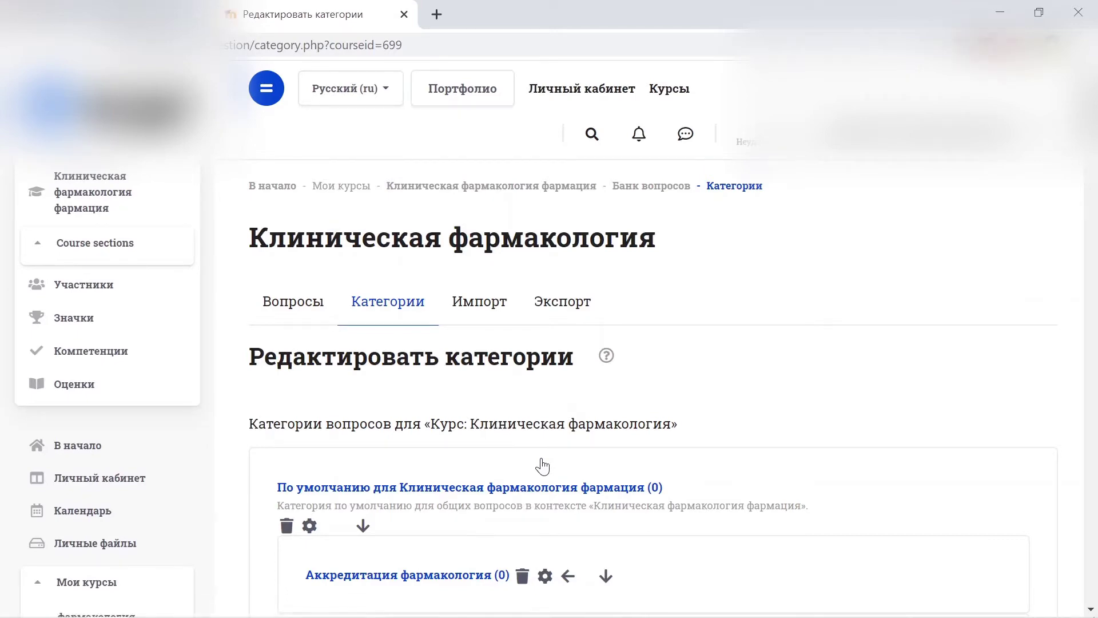
Step: Look through the question category list and the available parent categories for the newly added Модуль 30
scroll(320, 349, "down", 7)
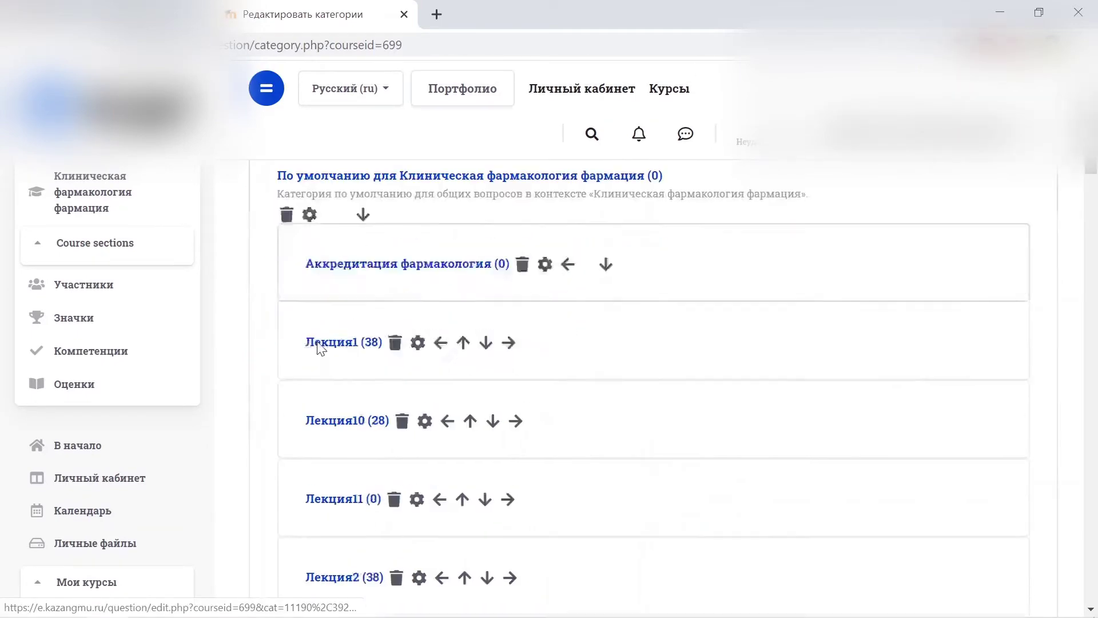
scroll(320, 349, "down", 15)
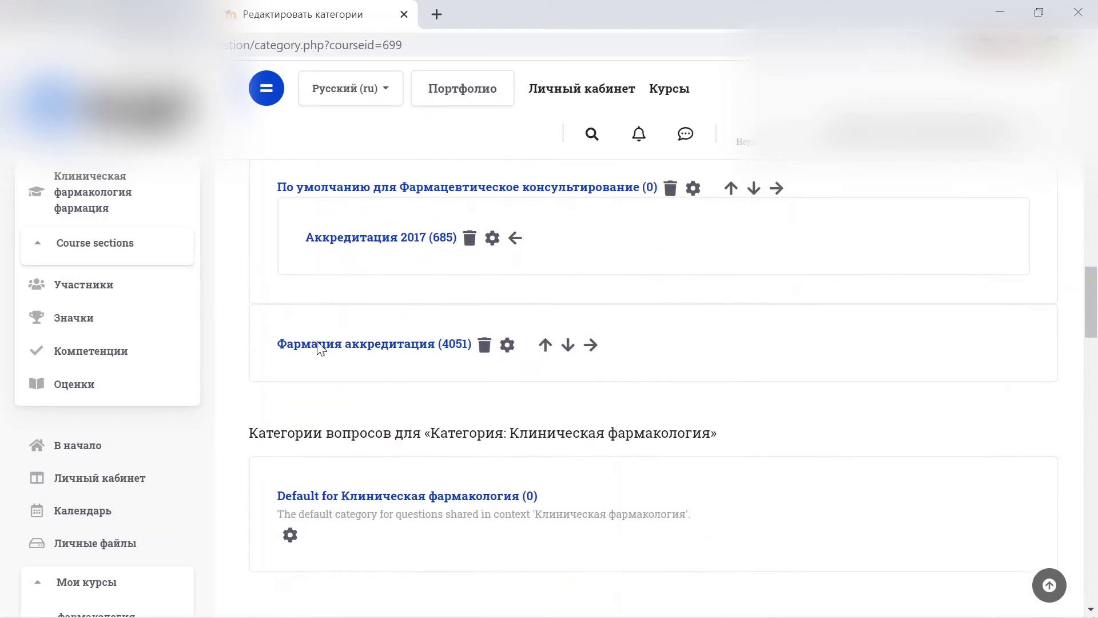
scroll(320, 349, "down", 15)
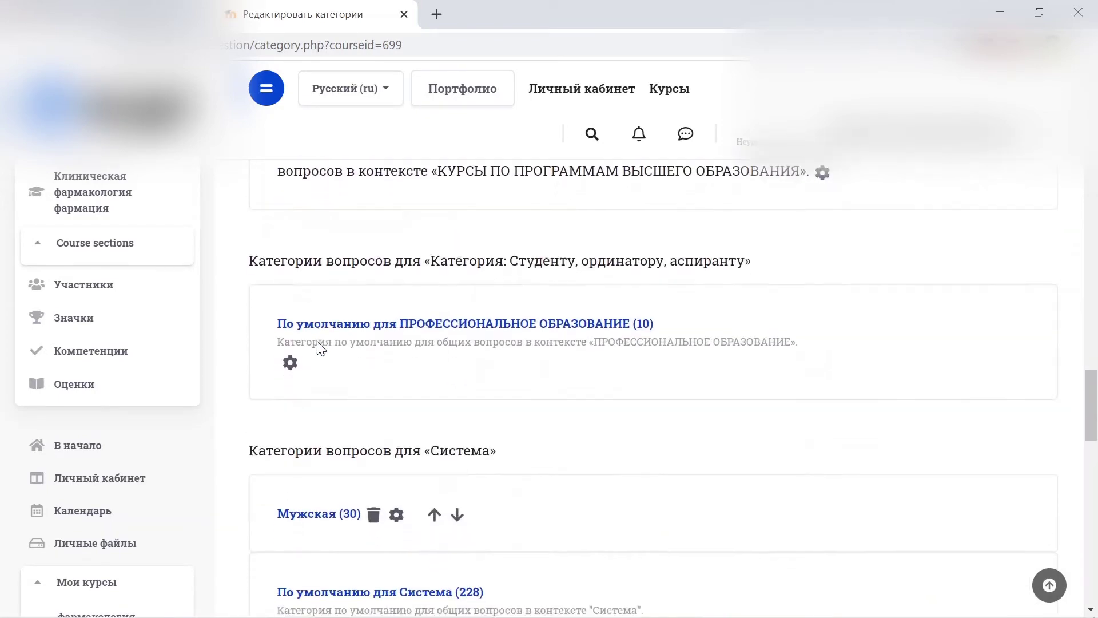
scroll(321, 348, "down", 5)
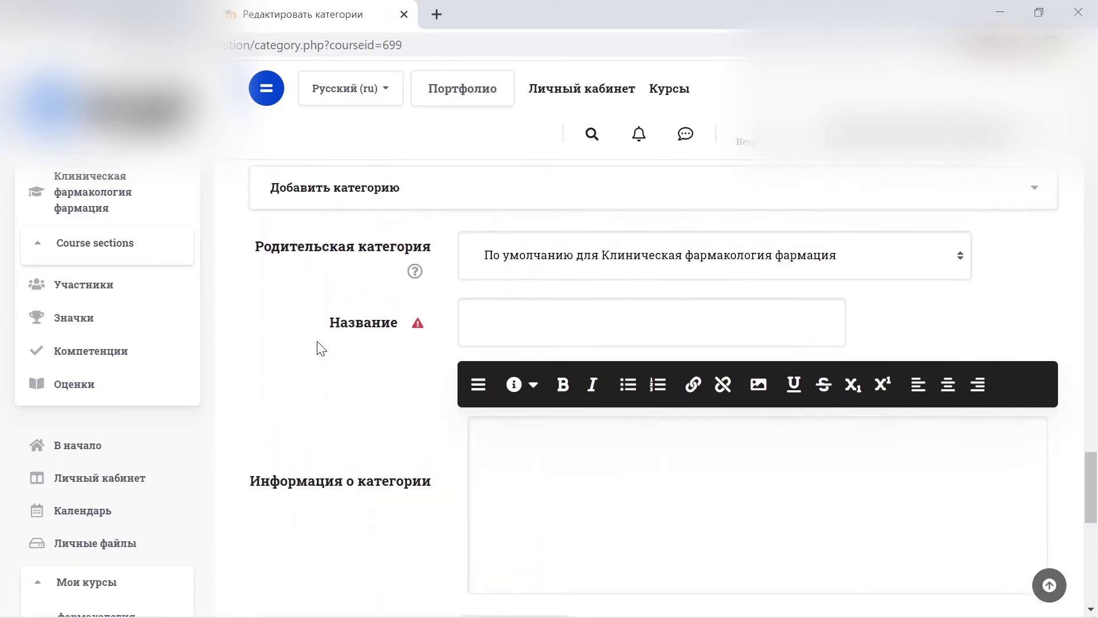
left_click(581, 278)
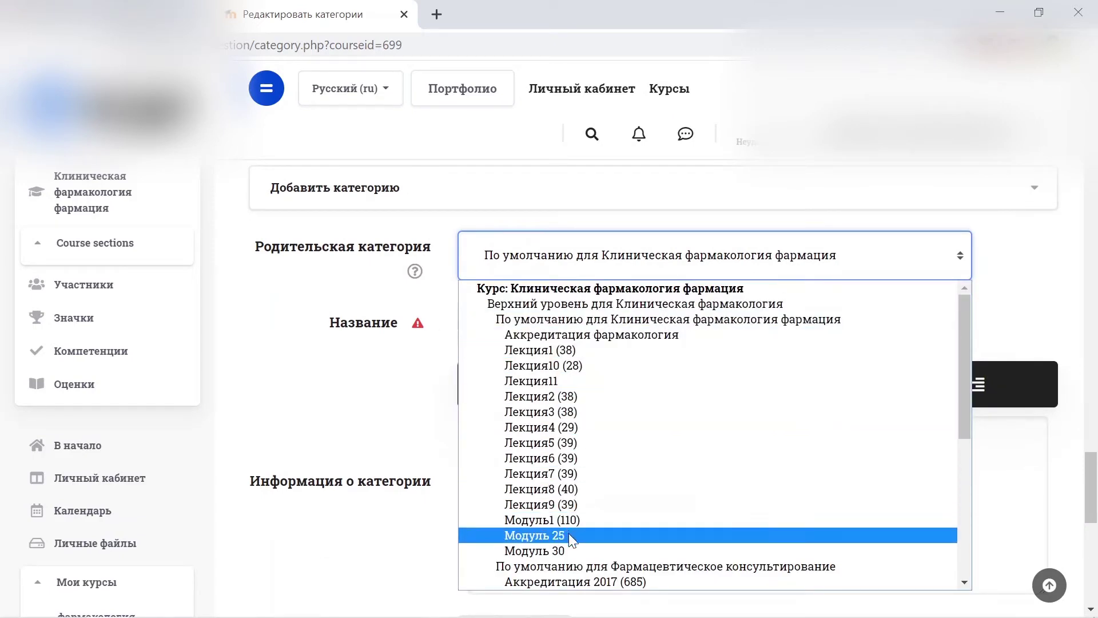
left_click(407, 460)
scroll(1094, 415, "up", 1)
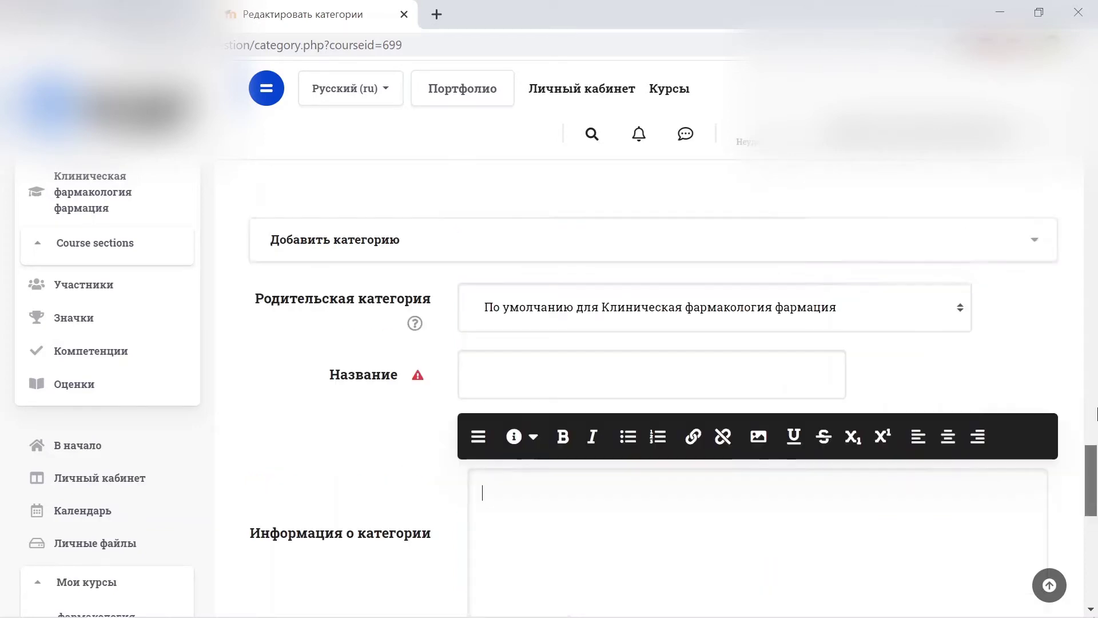
scroll(1095, 414, "up", 20)
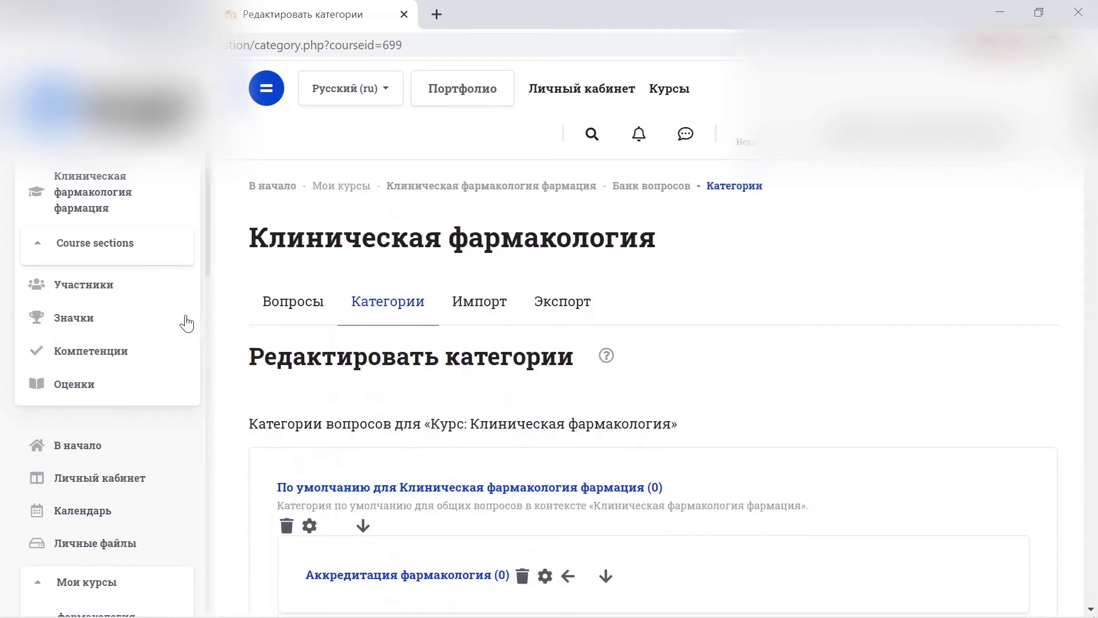
Step: Open the question bank's questions and choose the category Модуль 30
left_click(306, 306)
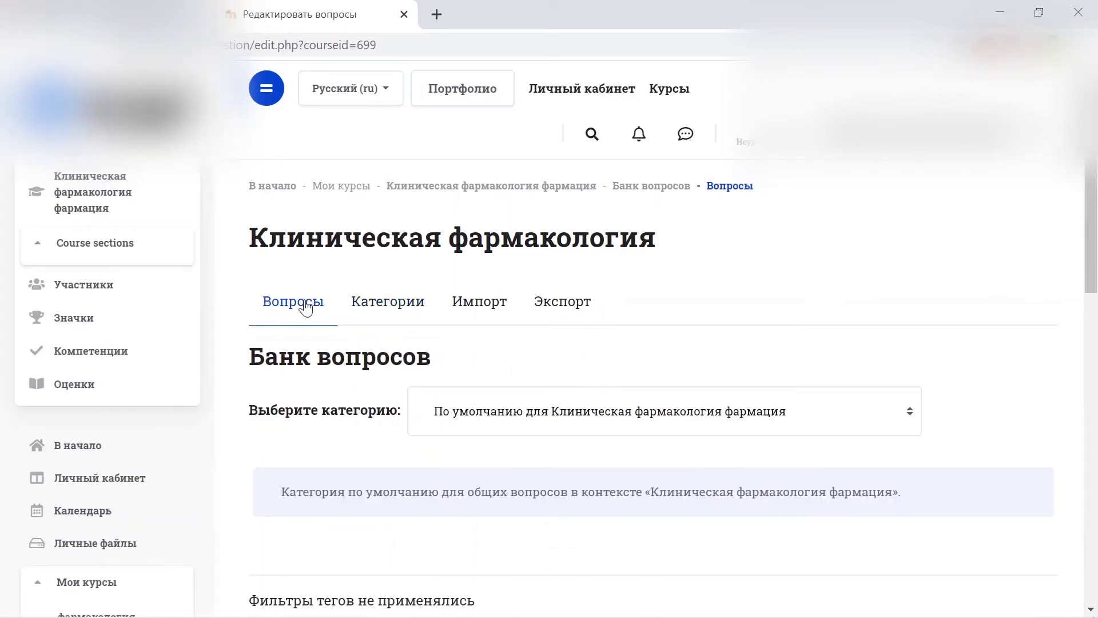
scroll(343, 435, "down", 4)
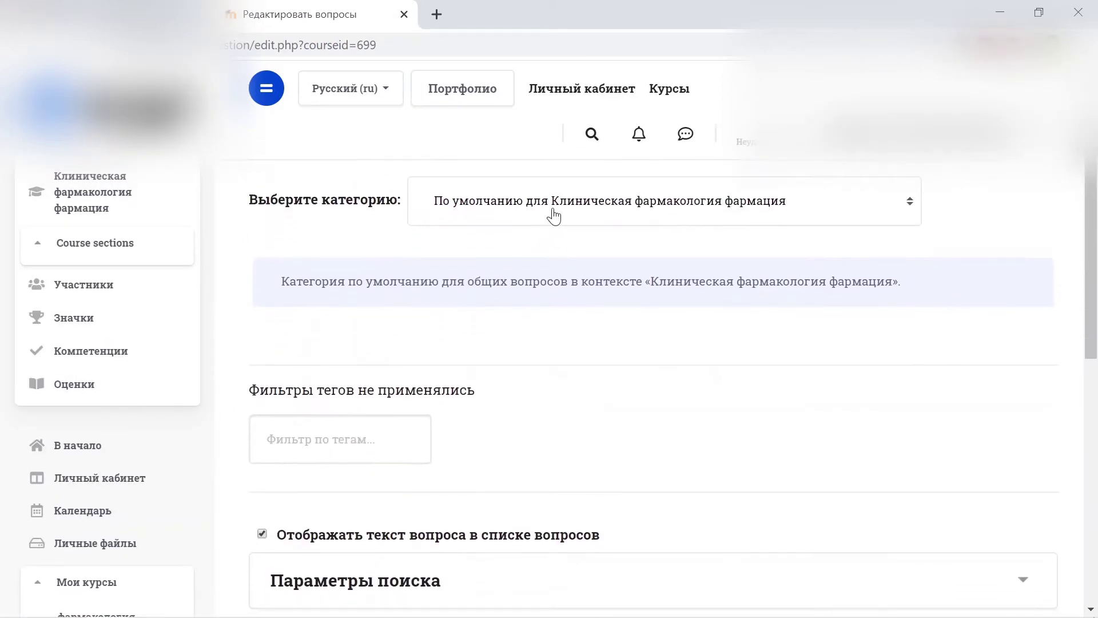
left_click(554, 217)
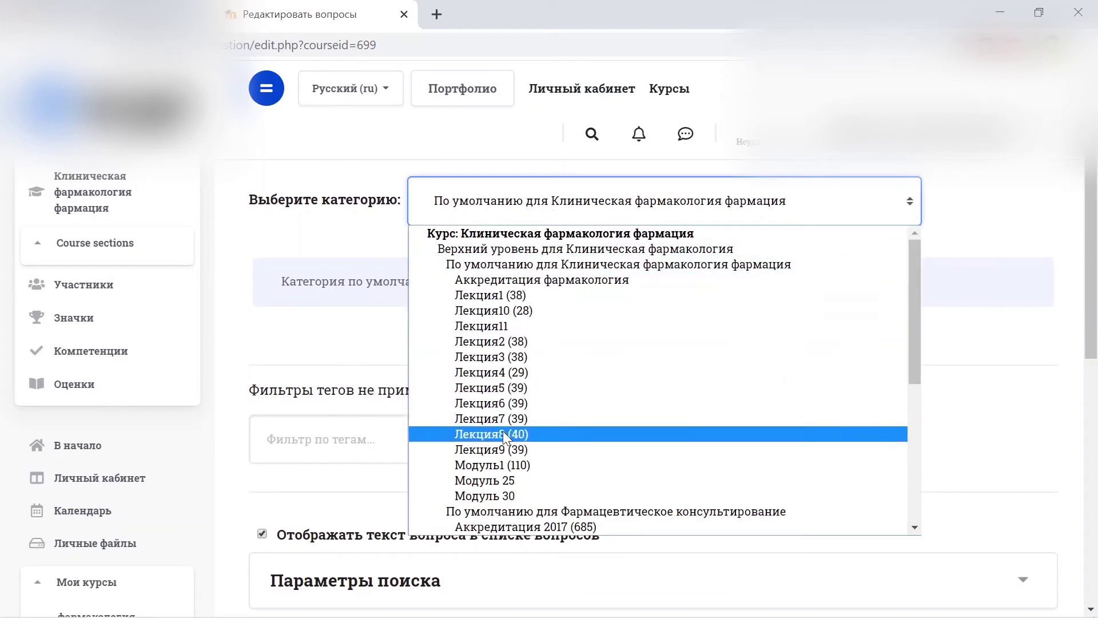
left_click(504, 496)
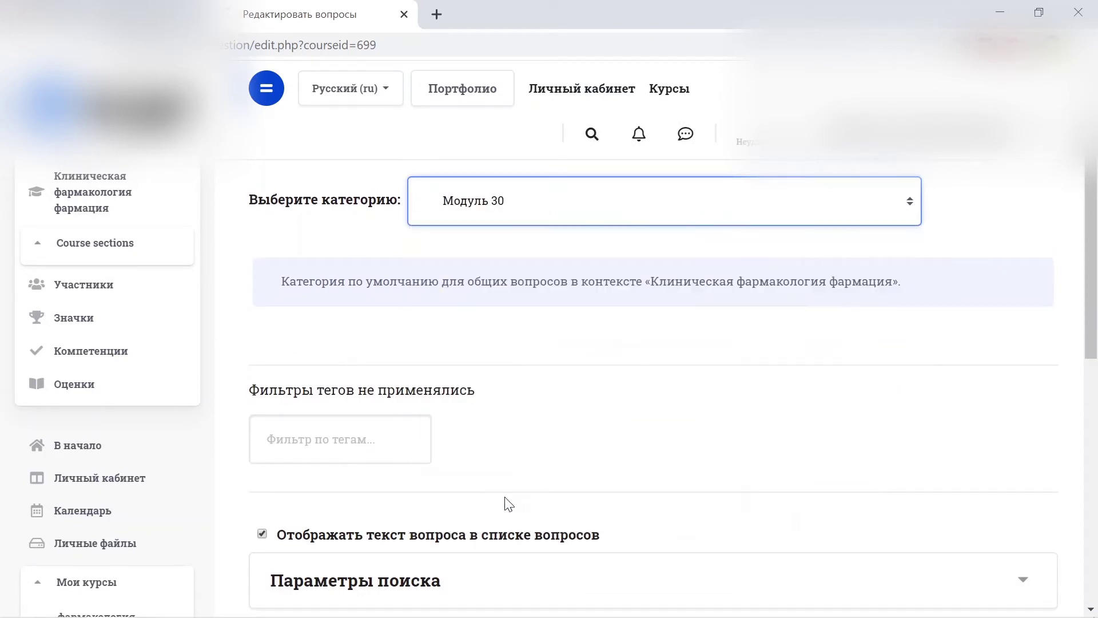
Step: Start a new question of the type Множественный выбор in the Модуль 30 category
scroll(580, 472, "down", 8)
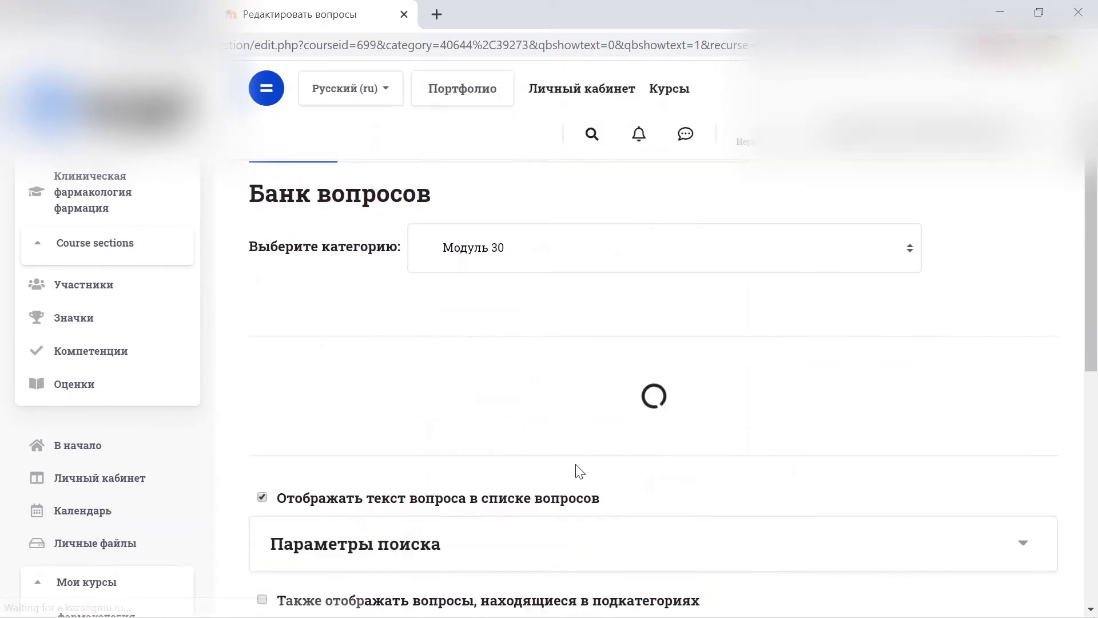
scroll(579, 472, "down", 2)
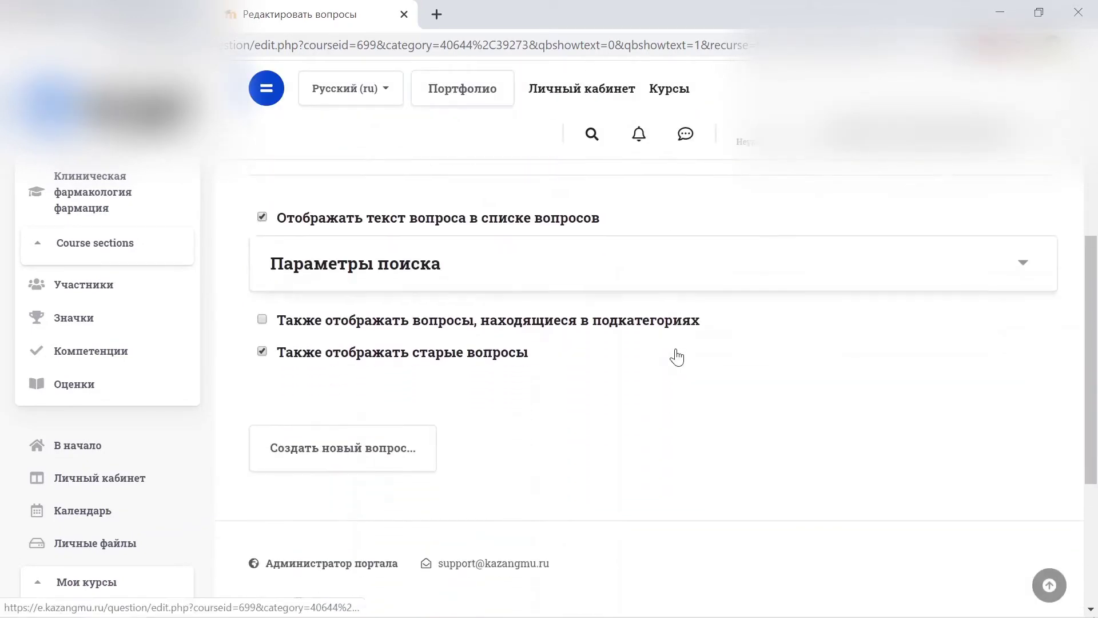
left_click(359, 451)
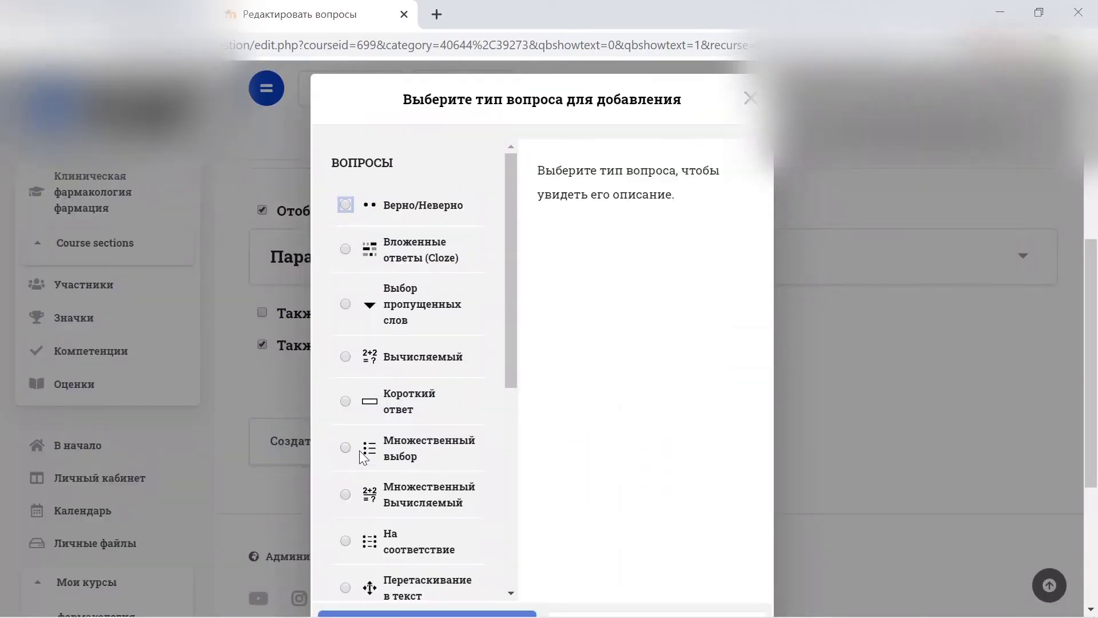
left_click(346, 448)
scroll(582, 470, "down", 2)
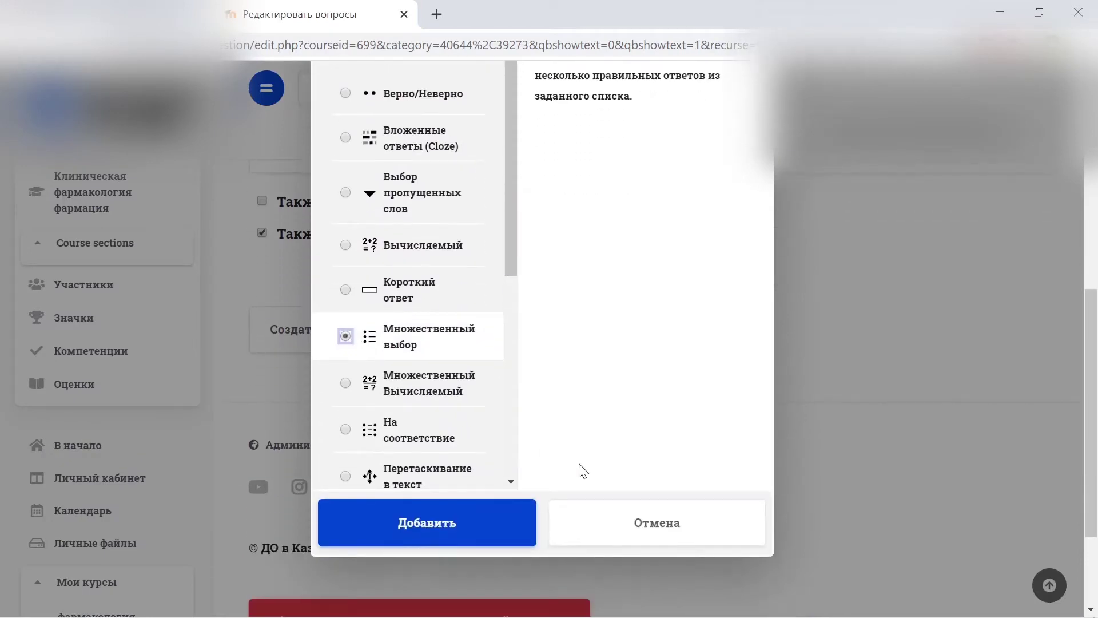
left_click(469, 529)
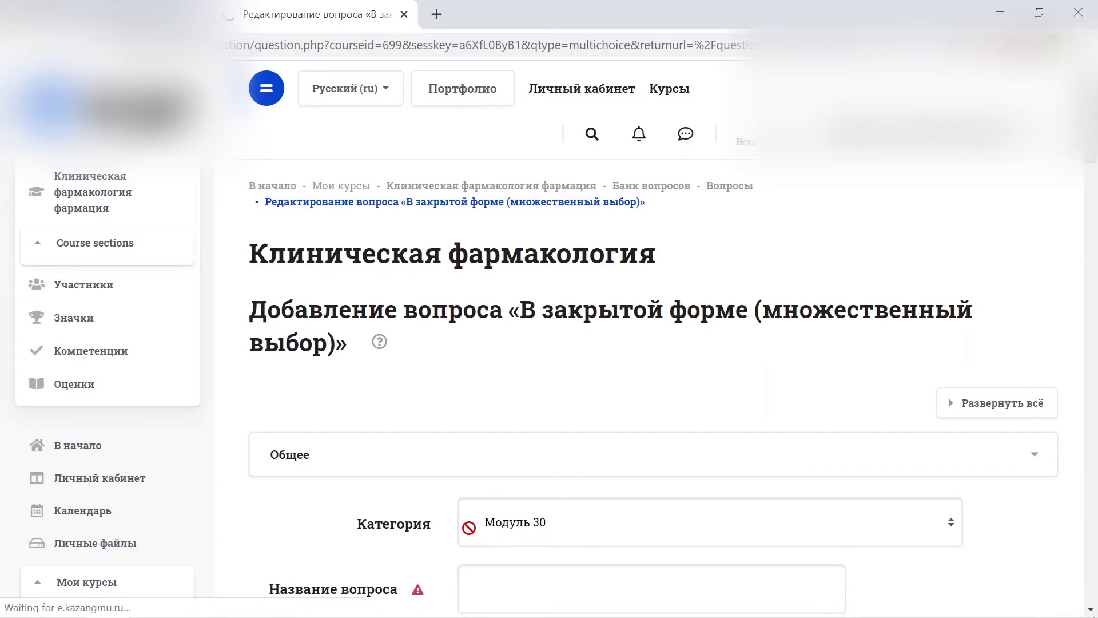
Step: Name the question "вопрос один" and fill in its question text, beginning with "вопрос"
scroll(469, 528, "down", 5)
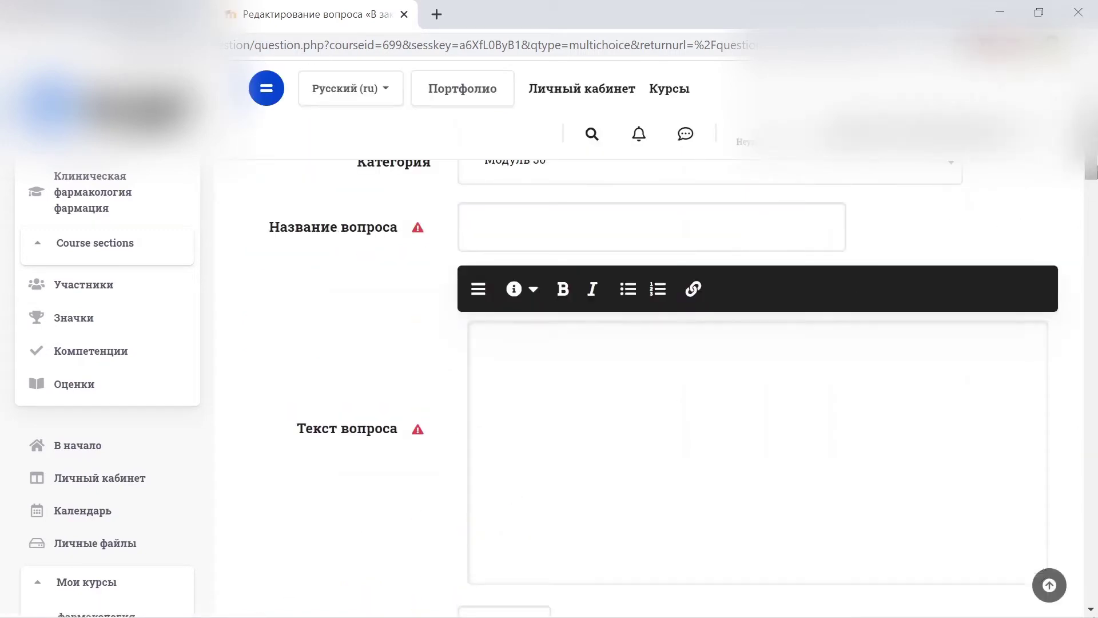
mouse_move(1092, 169)
left_mouse_down()
mouse_move(1093, 320)
mouse_move(1090, 160)
left_mouse_up()
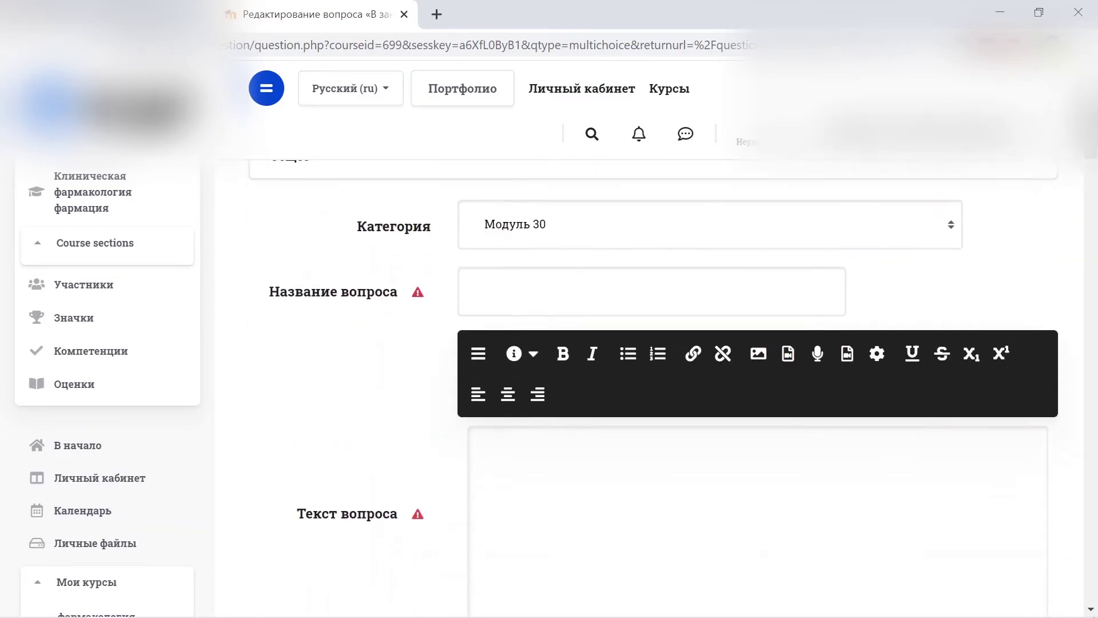
left_click(732, 298)
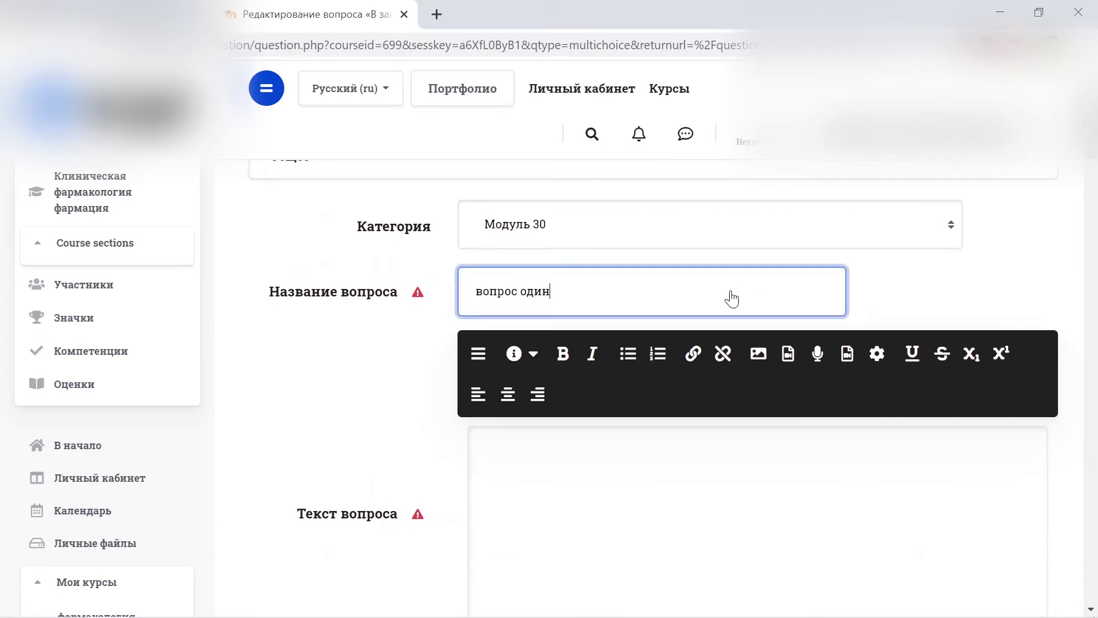
left_click(550, 489)
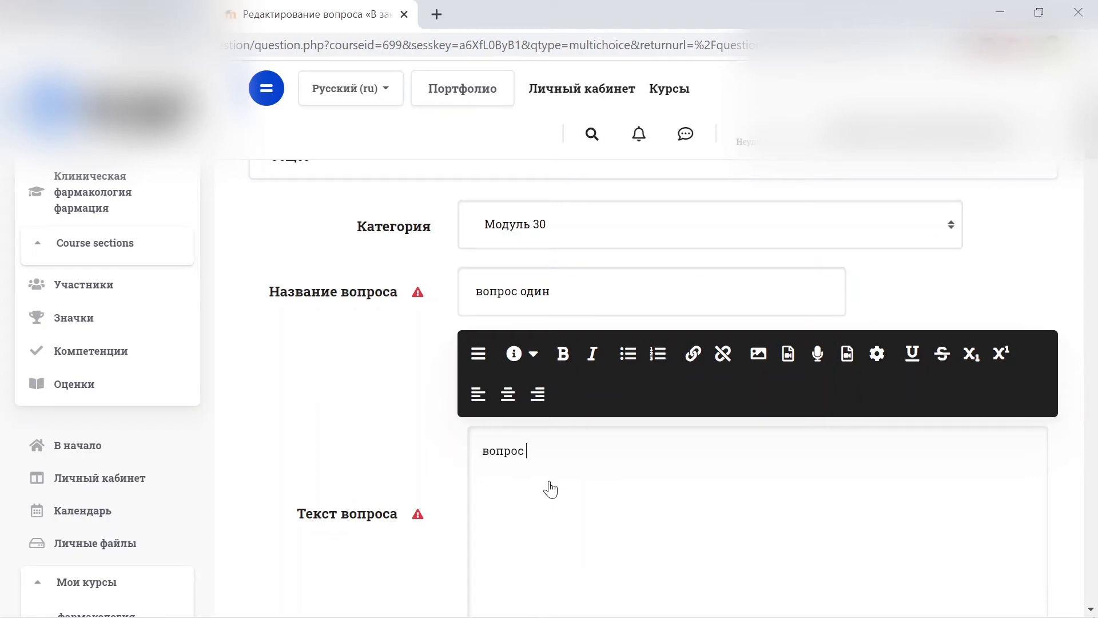
Step: Enter "ответ 1" as the text of the first answer option
scroll(550, 490, "down", 8)
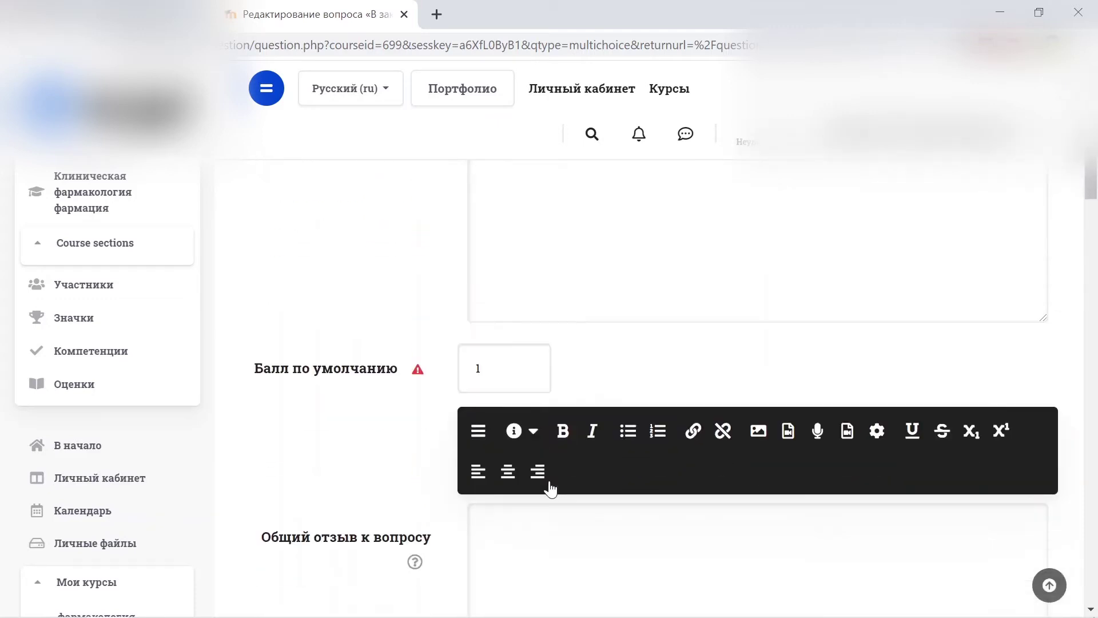
scroll(550, 489, "down", 6)
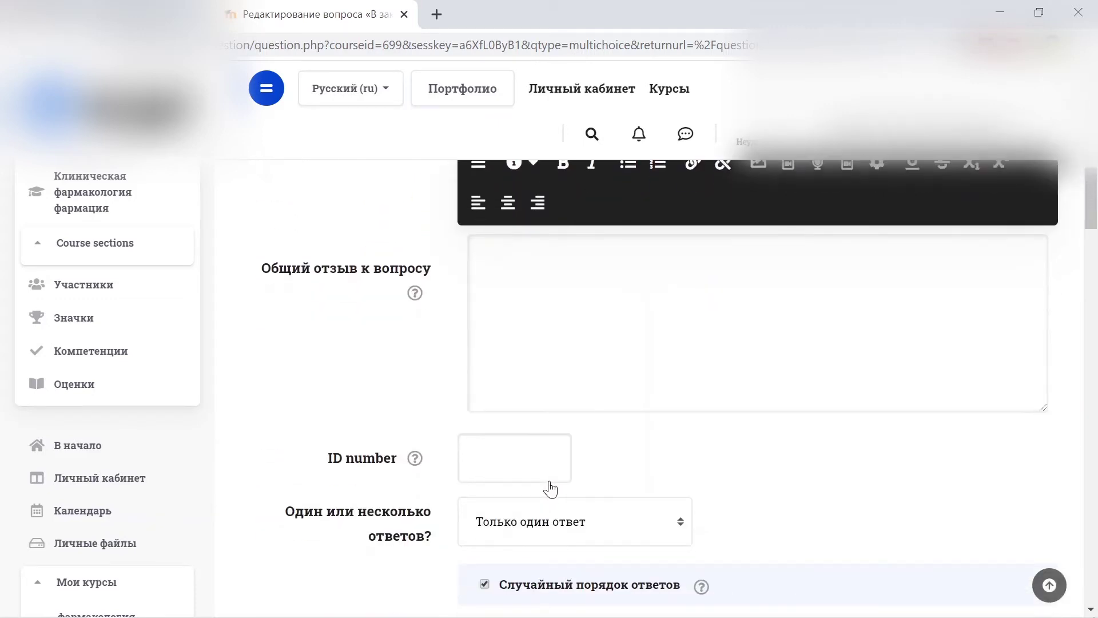
scroll(572, 451, "down", 3)
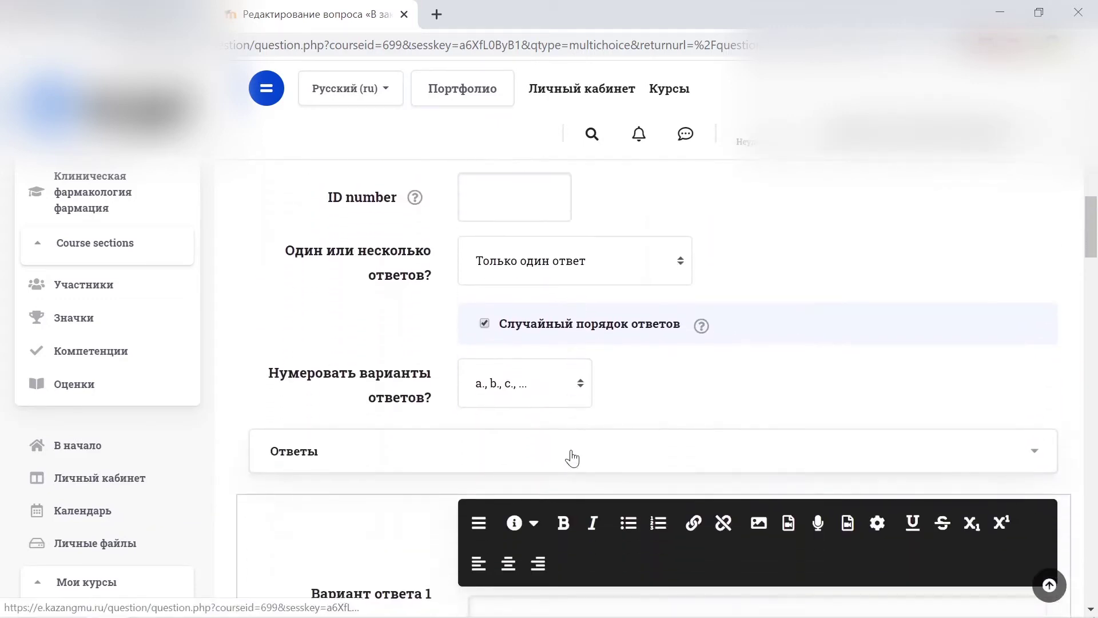
scroll(571, 447, "down", 2)
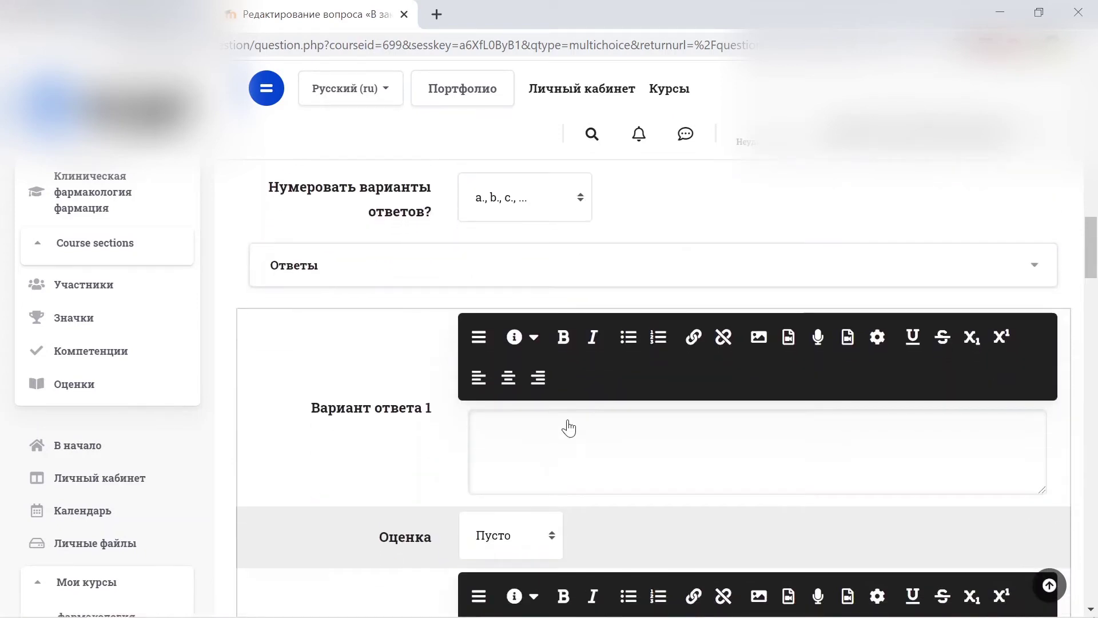
scroll(569, 448, "down", 2)
left_click(547, 363)
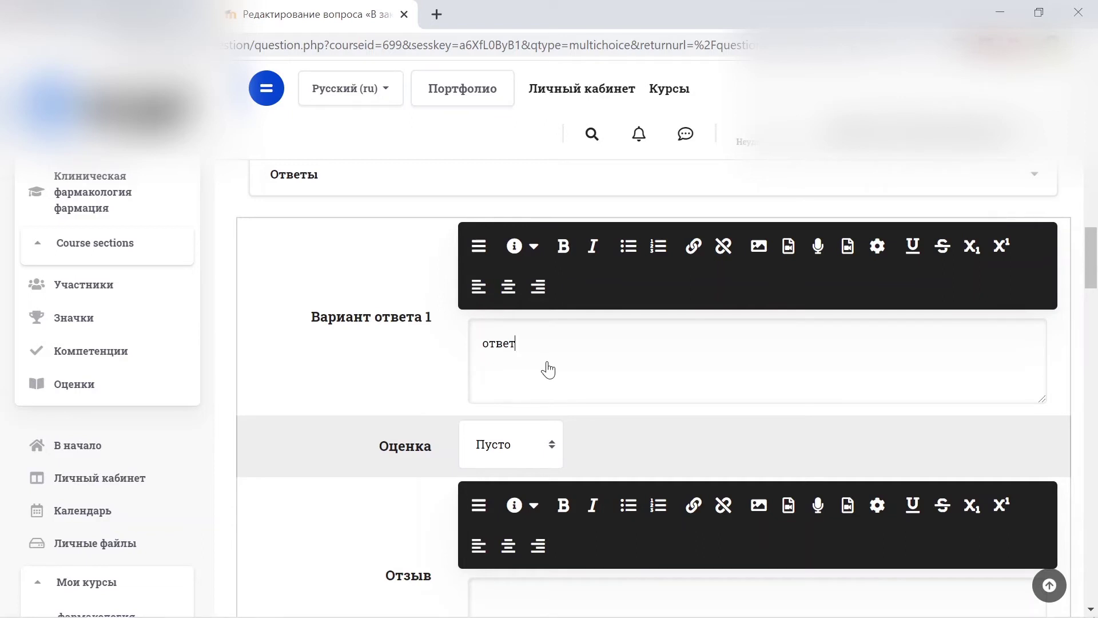
scroll(547, 368, "down", 2)
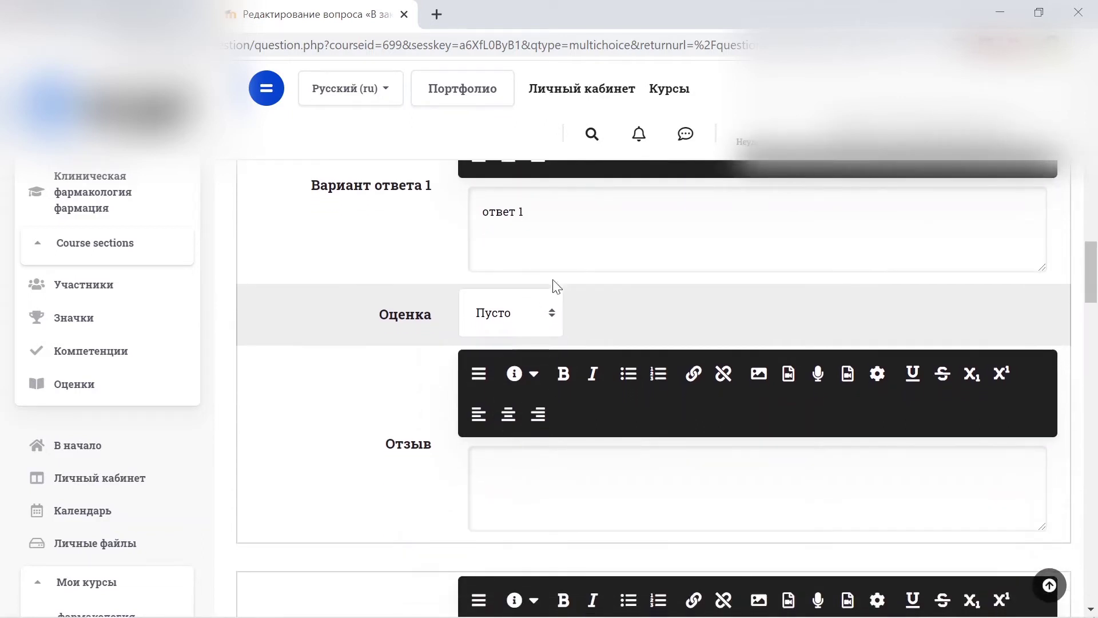
Step: Set the grade of the first answer option to 100% and enter "ответ 2" as its feedback
left_click(529, 325)
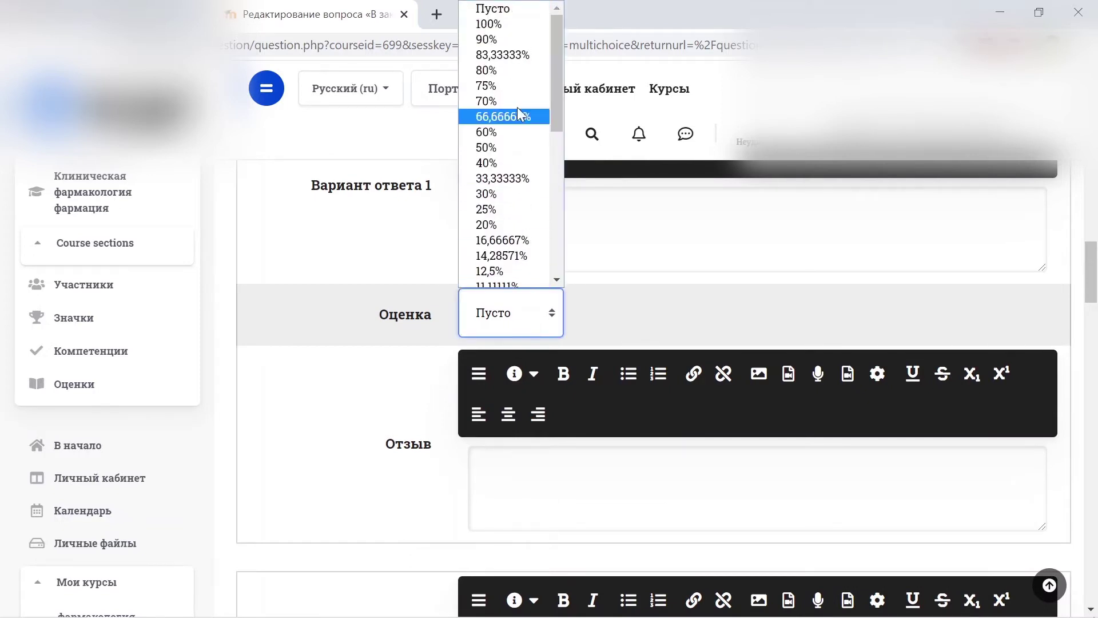
left_click(499, 23)
left_click(512, 476)
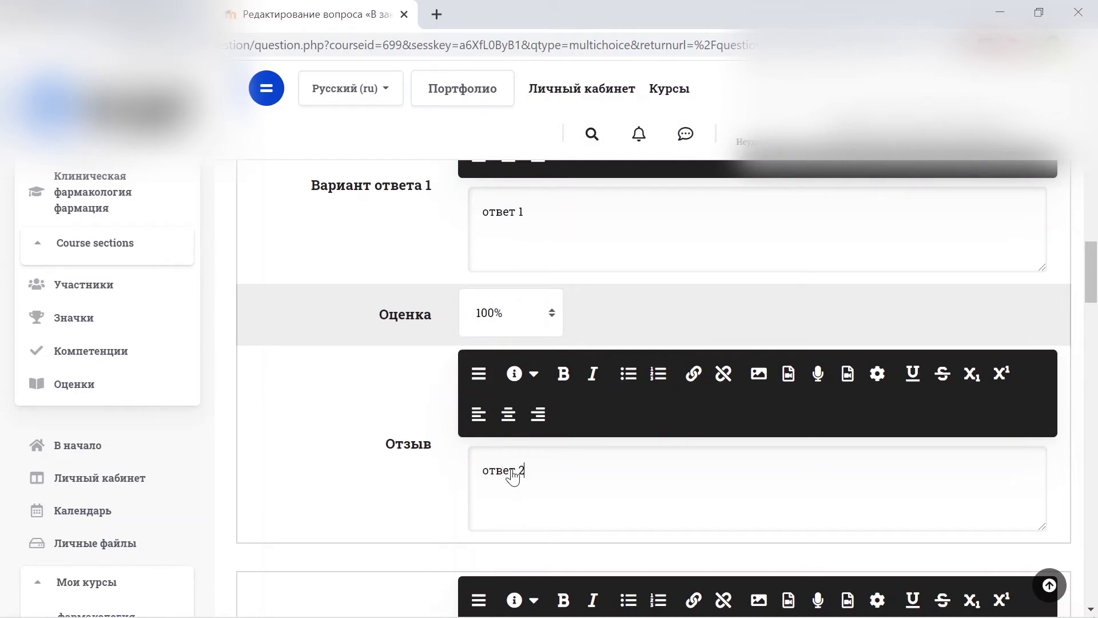
Step: Enter "отыет3" as the text of the second answer option
scroll(513, 476, "down", 5)
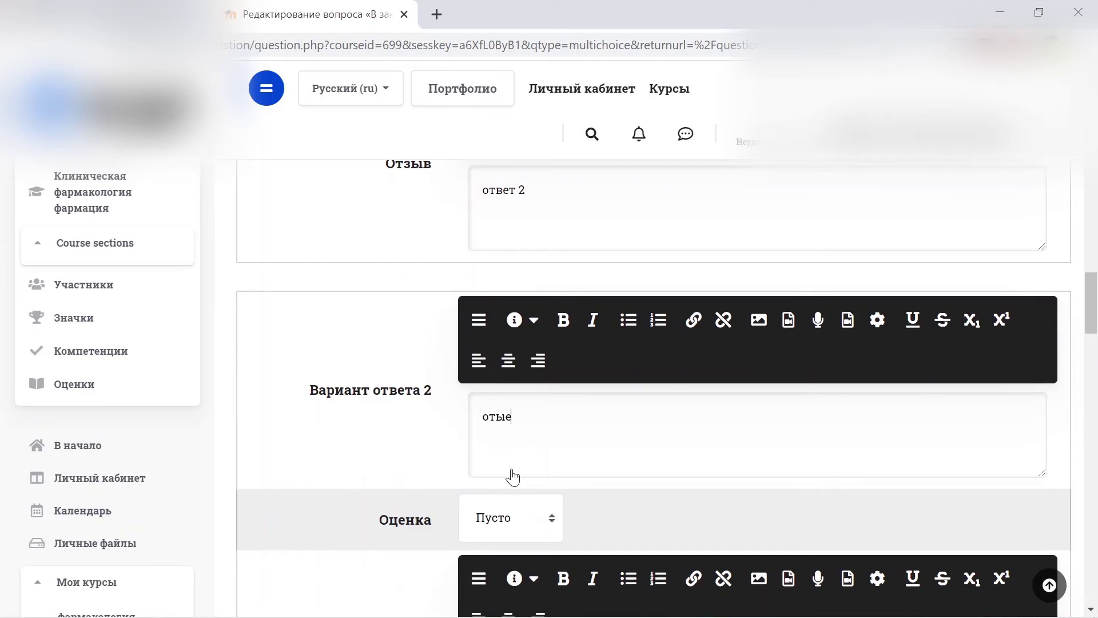
scroll(511, 476, "down", 4)
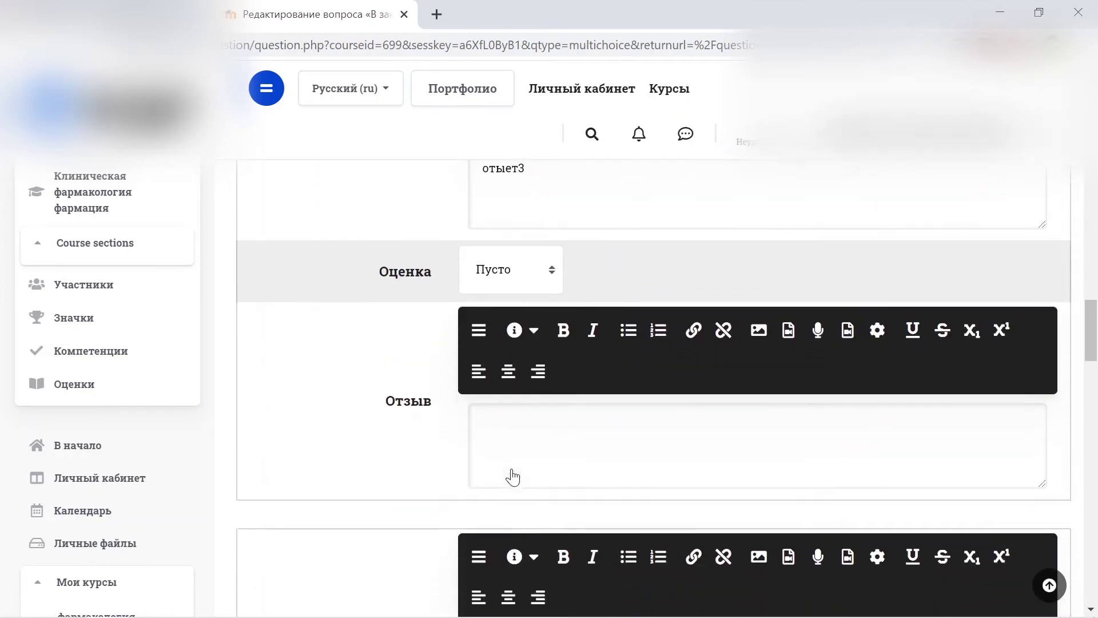
scroll(512, 429, "up", 3)
scroll(511, 427, "down", 5)
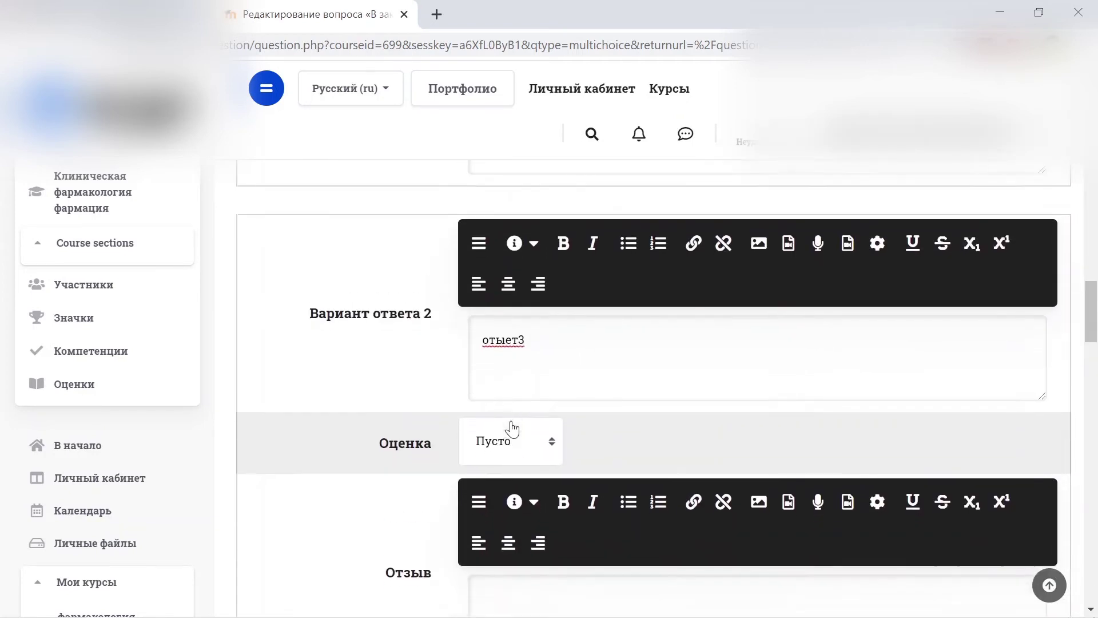
Step: Clear the first answer option's feedback and change the second answer option's text to "отыет2"
scroll(511, 427, "up", 7)
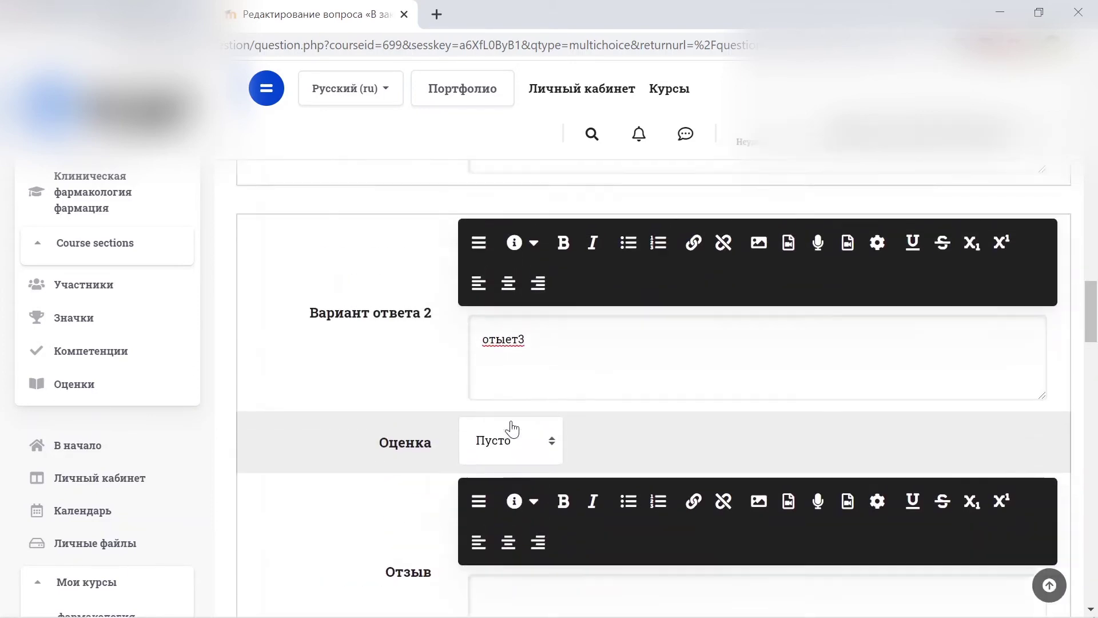
scroll(512, 428, "up", 1)
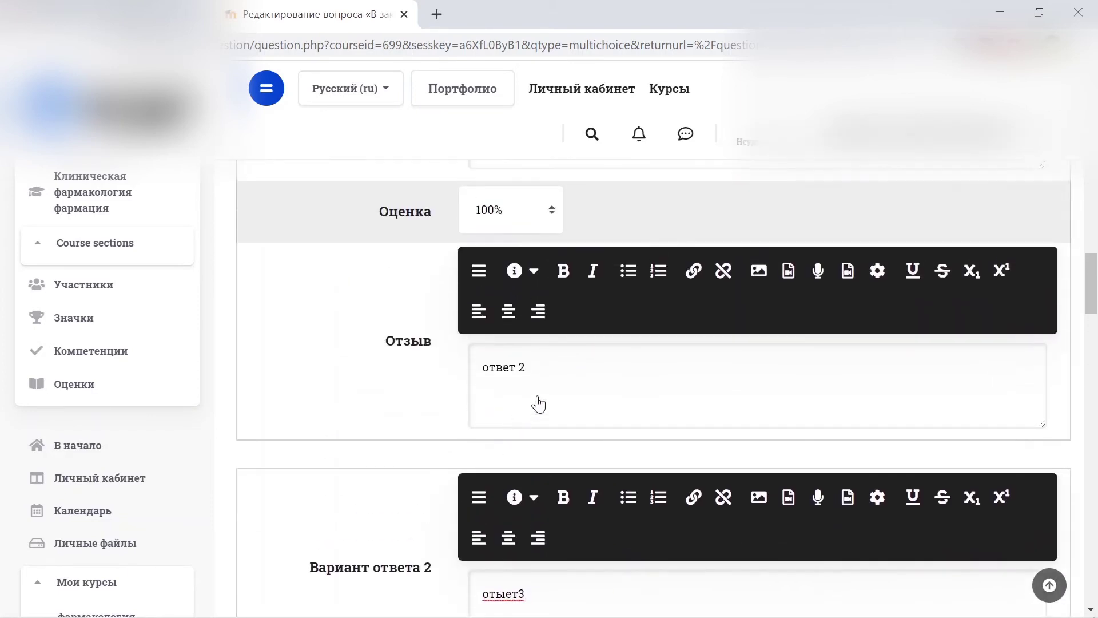
key("BackSpace")
key("BackSpace")
key("BackSpace")
key("BackSpace")
key("BackSpace")
key("BackSpace")
scroll(538, 405, "down", 5)
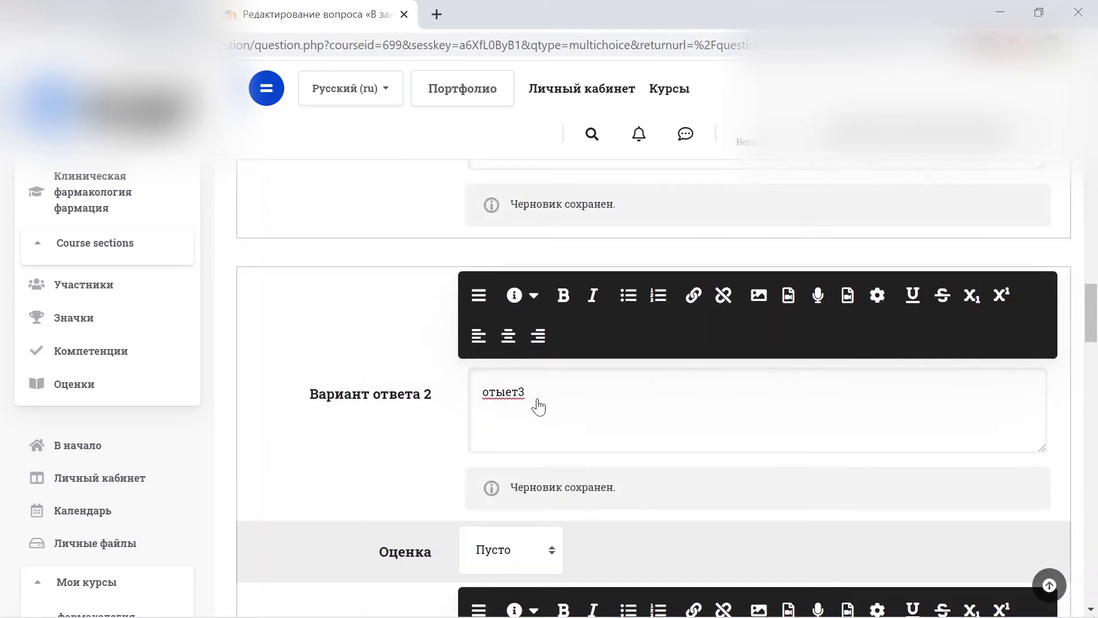
type("2")
Step: Enter "ответ3" and "ответ4" as the texts of the third and fourth answer options
scroll(538, 406, "down", 9)
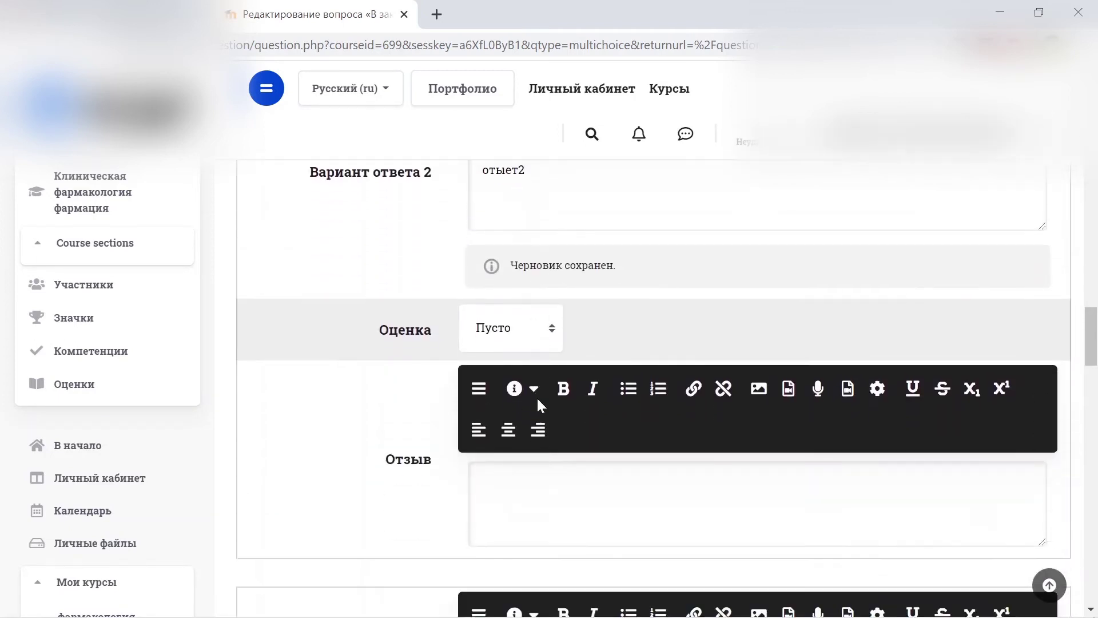
scroll(538, 408, "down", 1)
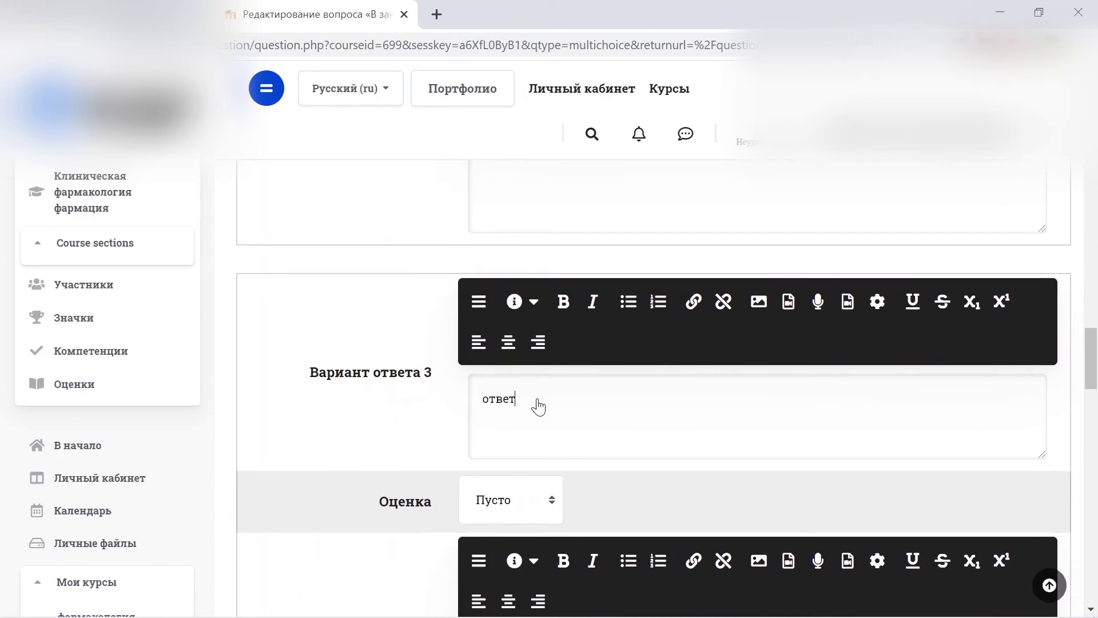
scroll(538, 406, "down", 7)
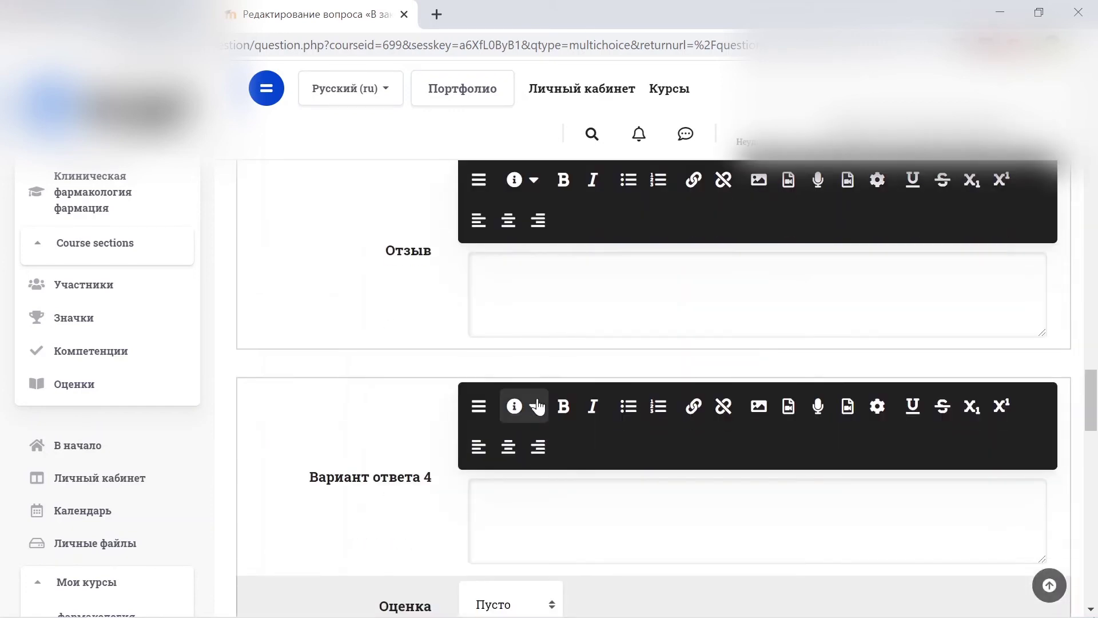
scroll(538, 406, "down", 2)
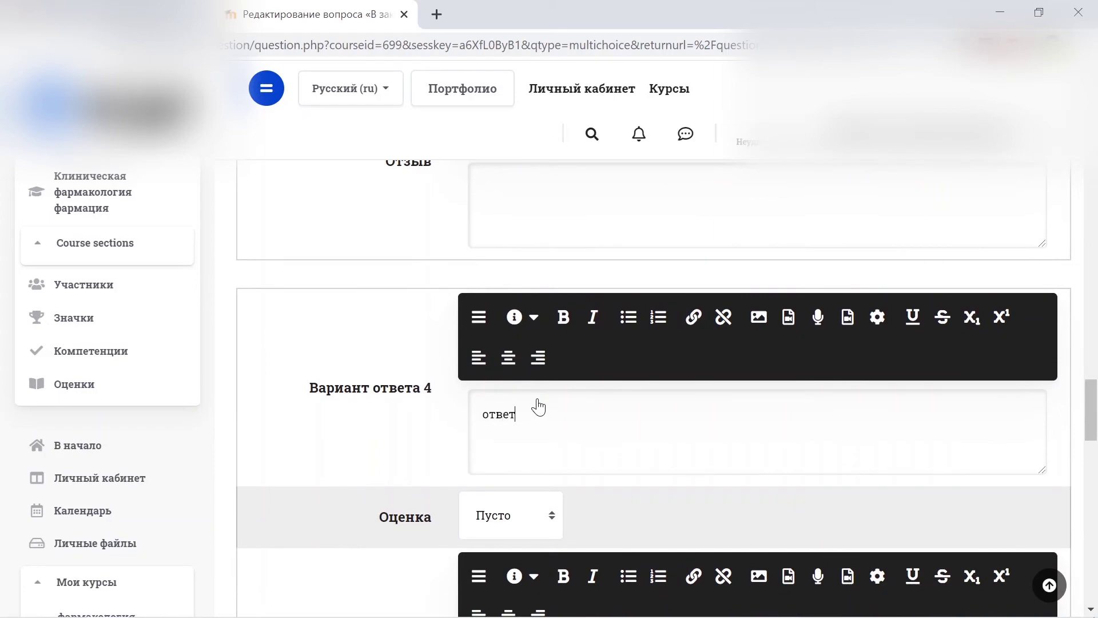
Step: Leave the fifth answer option empty and save the question
scroll(538, 407, "down", 14)
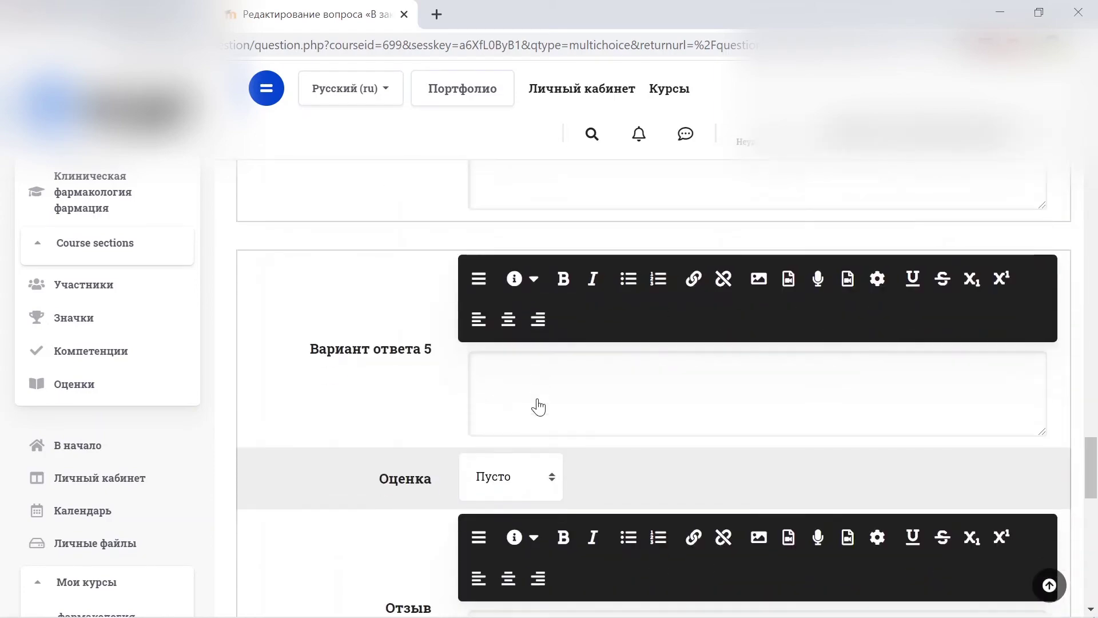
scroll(538, 406, "down", 4)
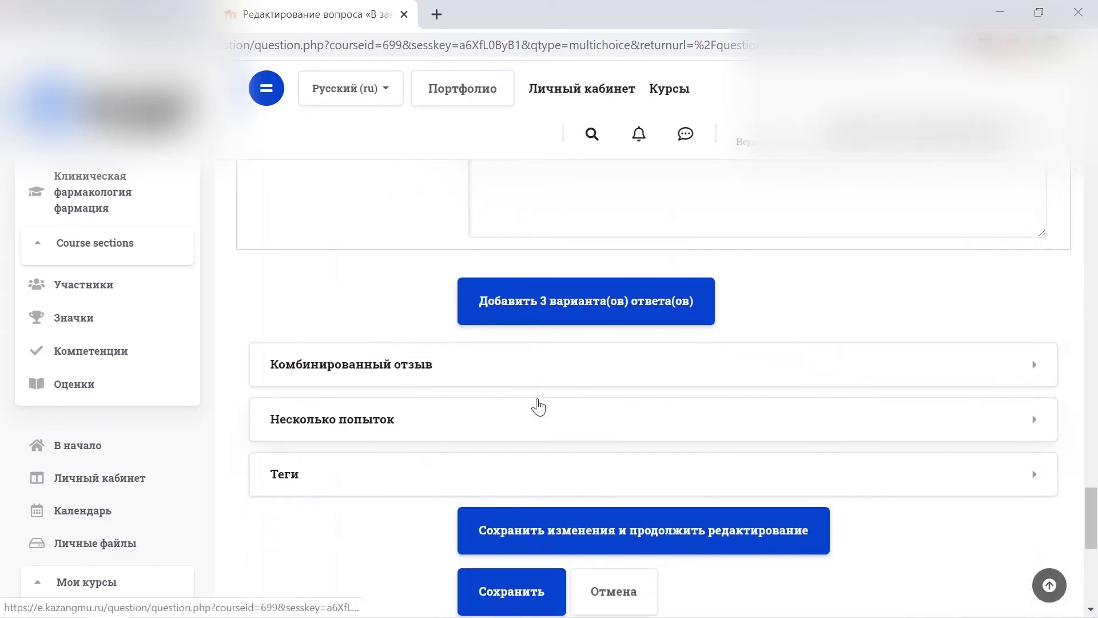
scroll(538, 406, "down", 3)
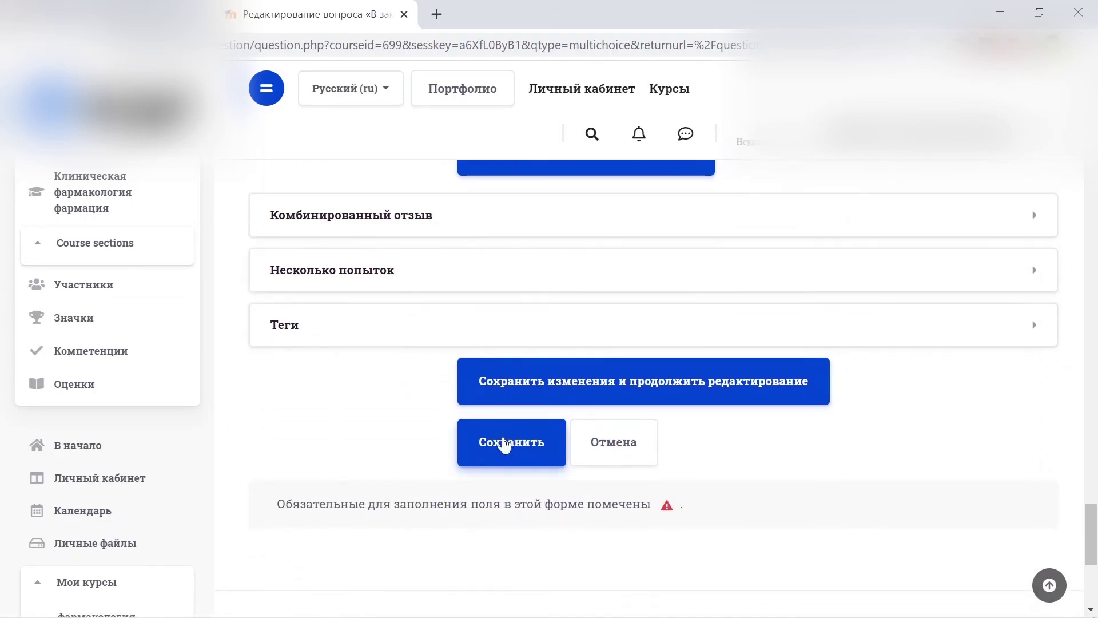
left_click(504, 445)
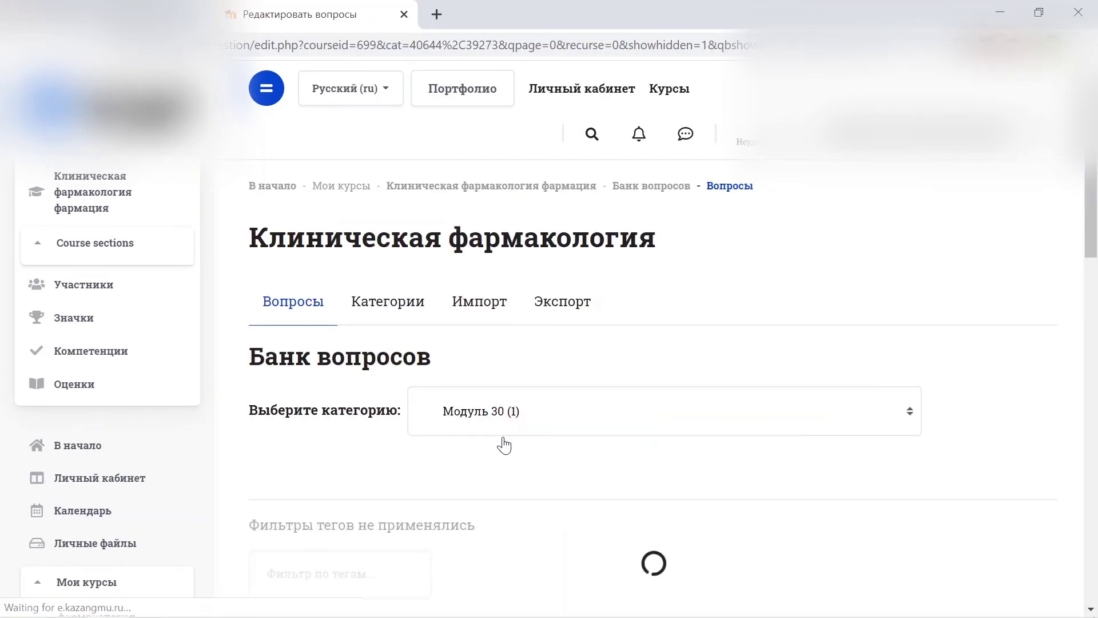
Step: Find "вопрос один" in the question list of the Модуль 30 category, preview it and close the preview
scroll(543, 423, "down", 5)
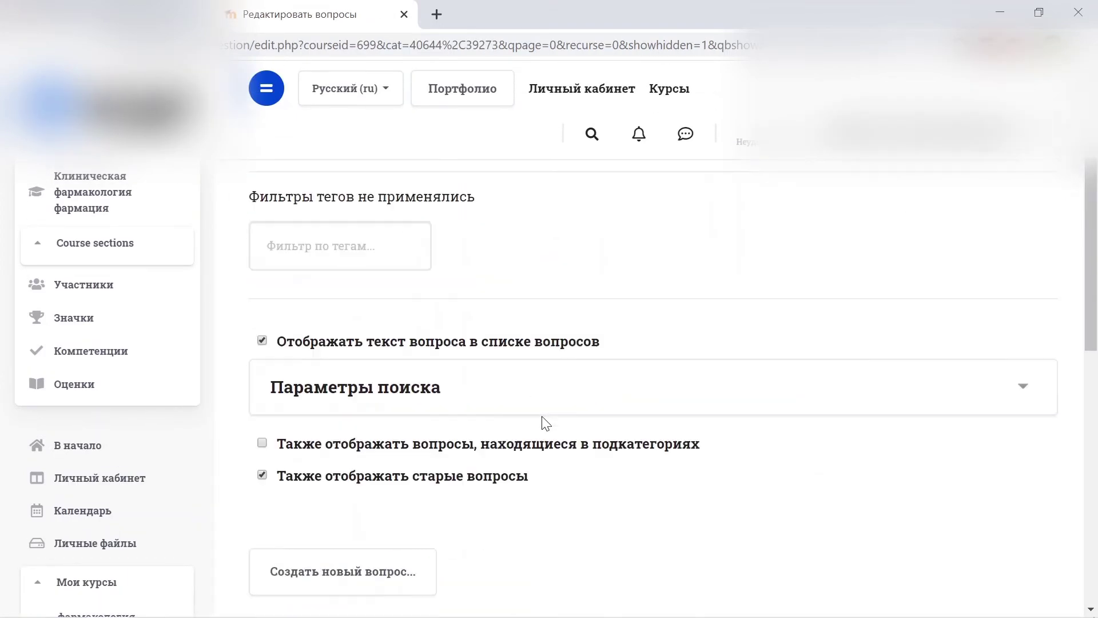
scroll(542, 424, "up", 5)
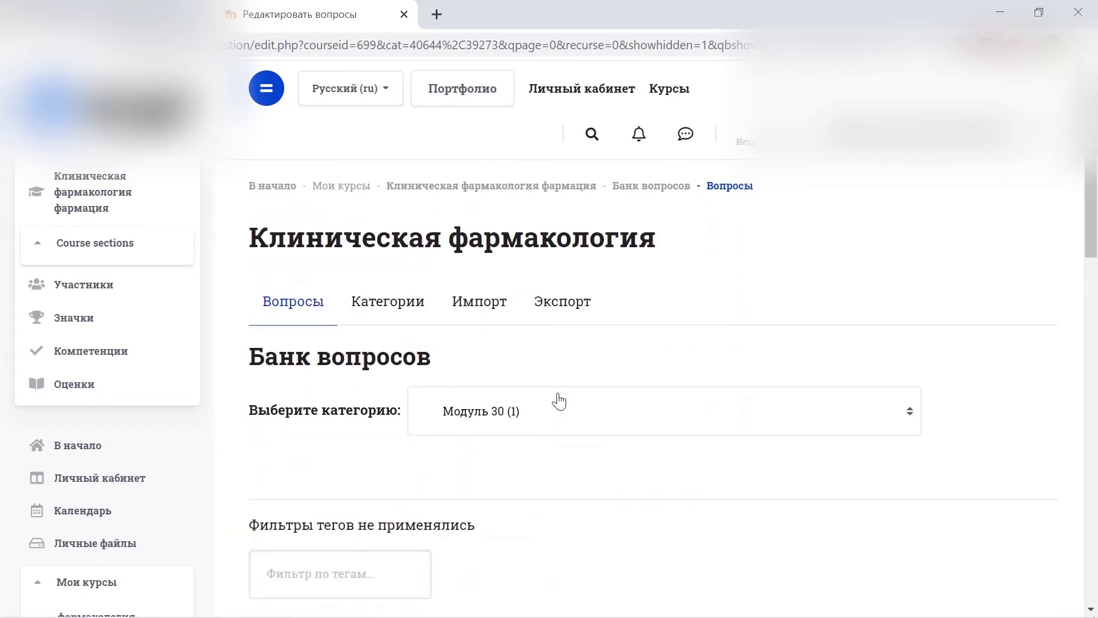
left_click(544, 436)
left_click(544, 436)
scroll(545, 435, "down", 5)
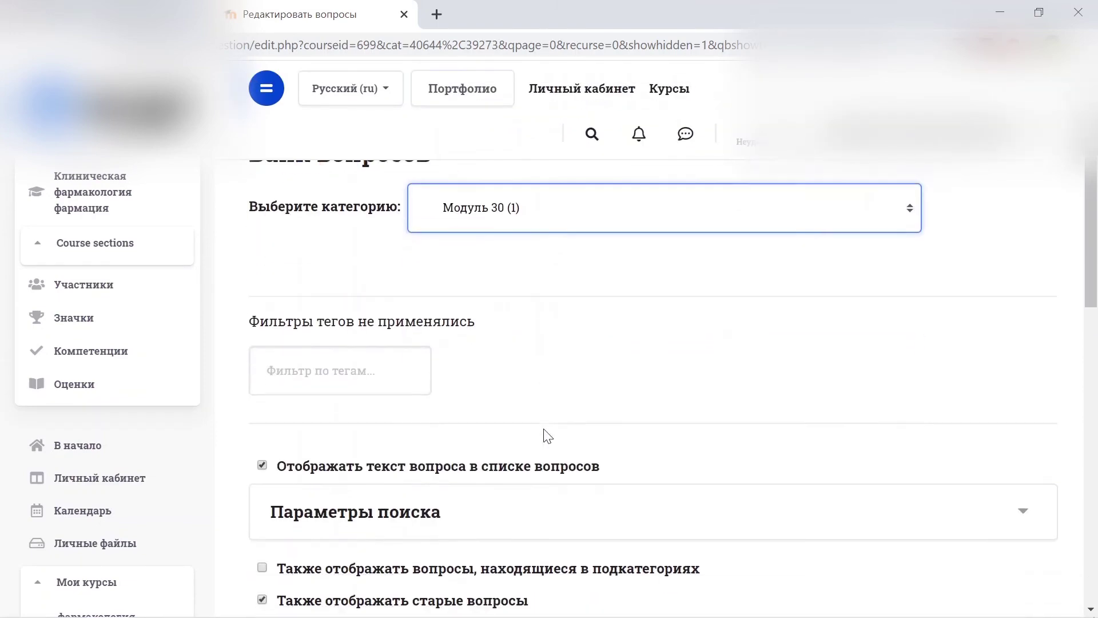
scroll(544, 436, "down", 7)
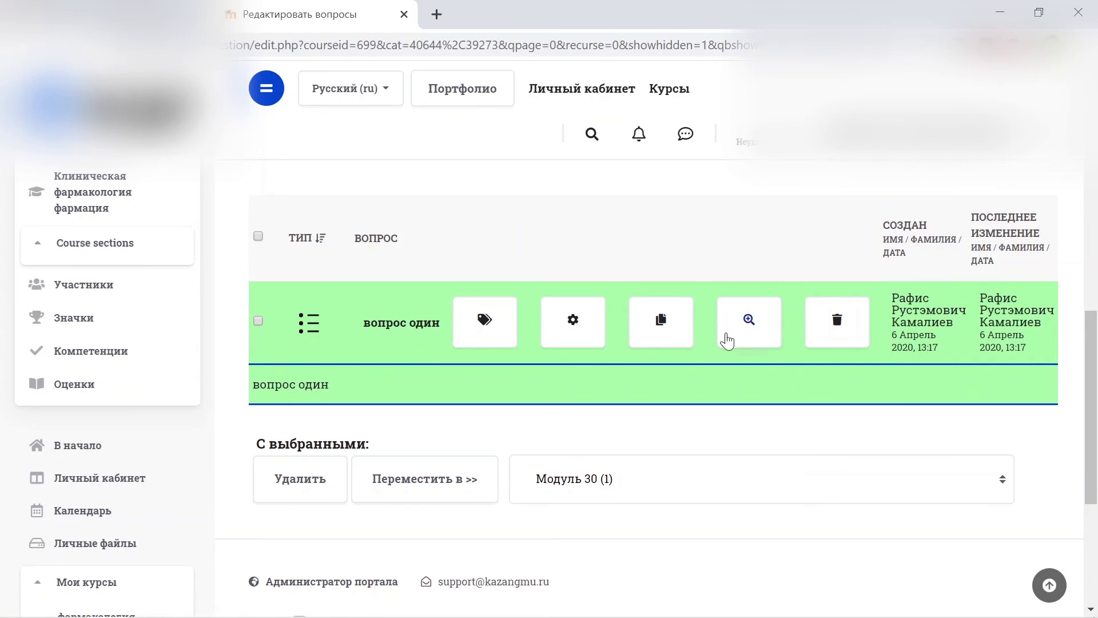
left_click(725, 335)
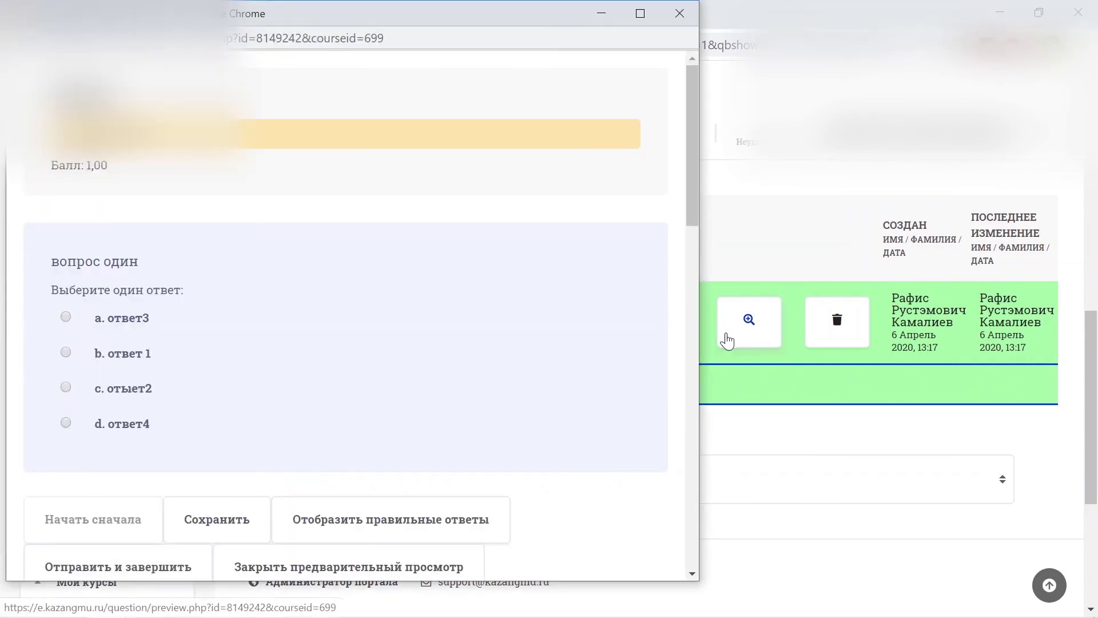
left_click(677, 12)
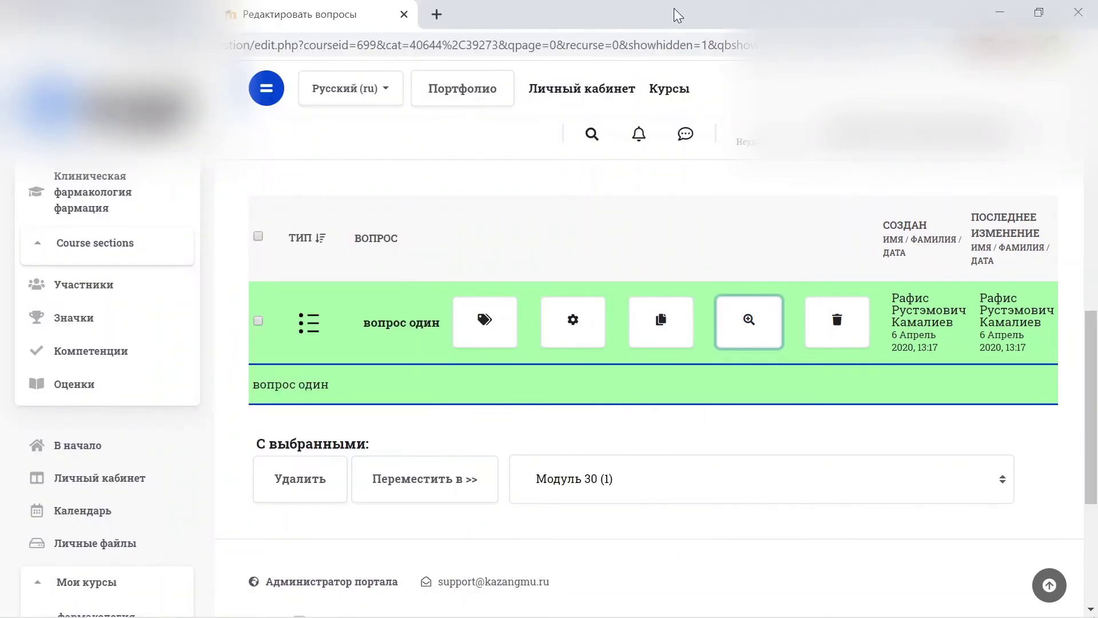
Step: Open the question bank's import of questions from a file and look over the file format and upload options
scroll(575, 273, "up", 10)
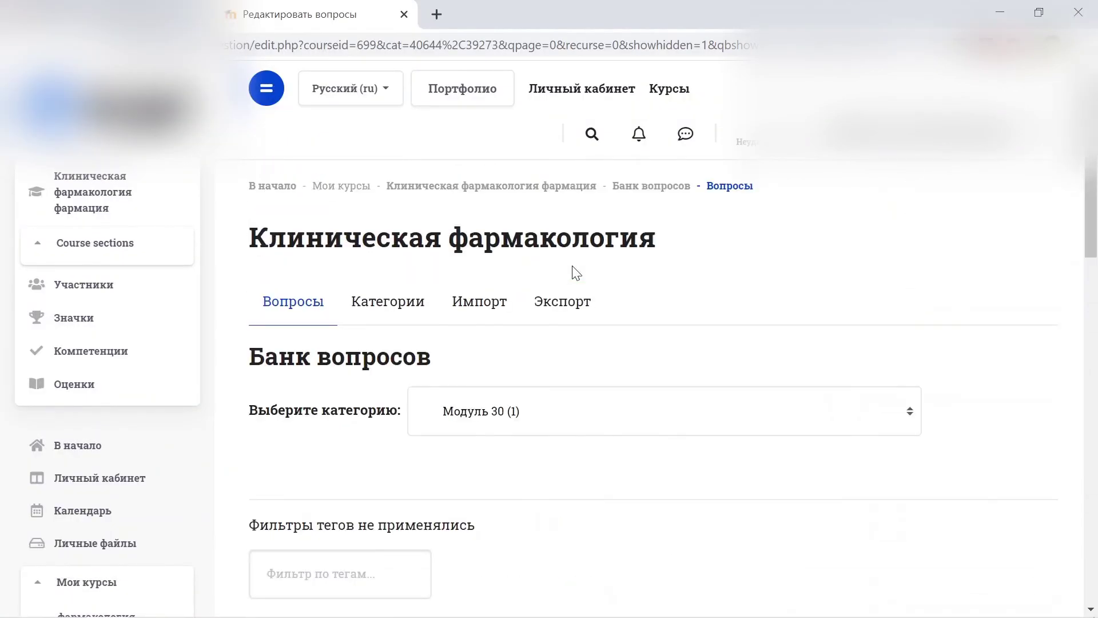
left_click(495, 307)
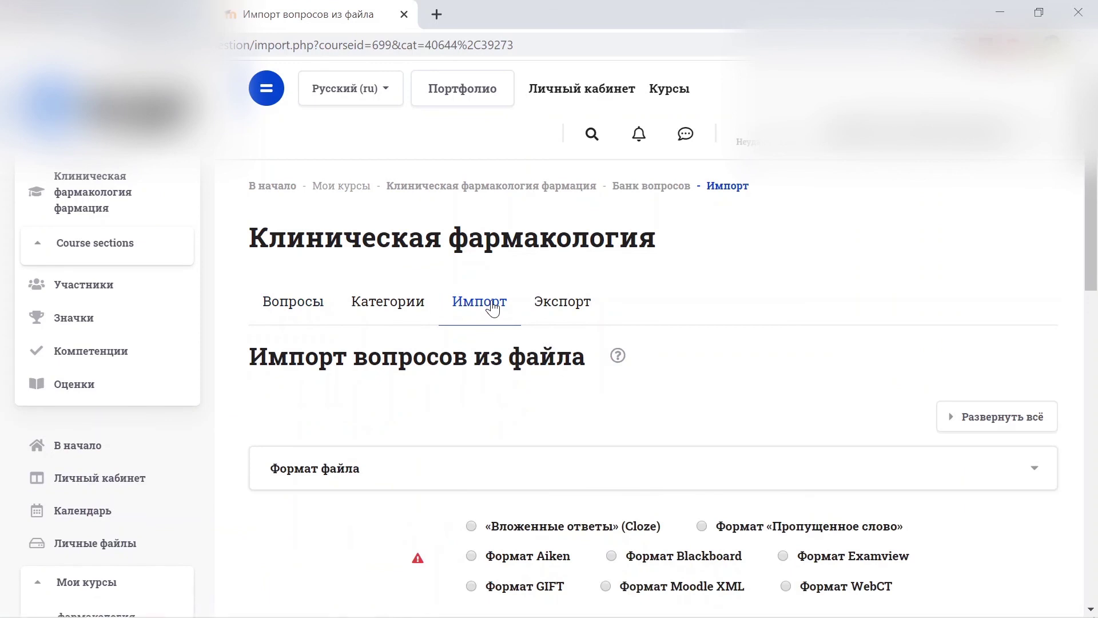
scroll(493, 308, "down", 5)
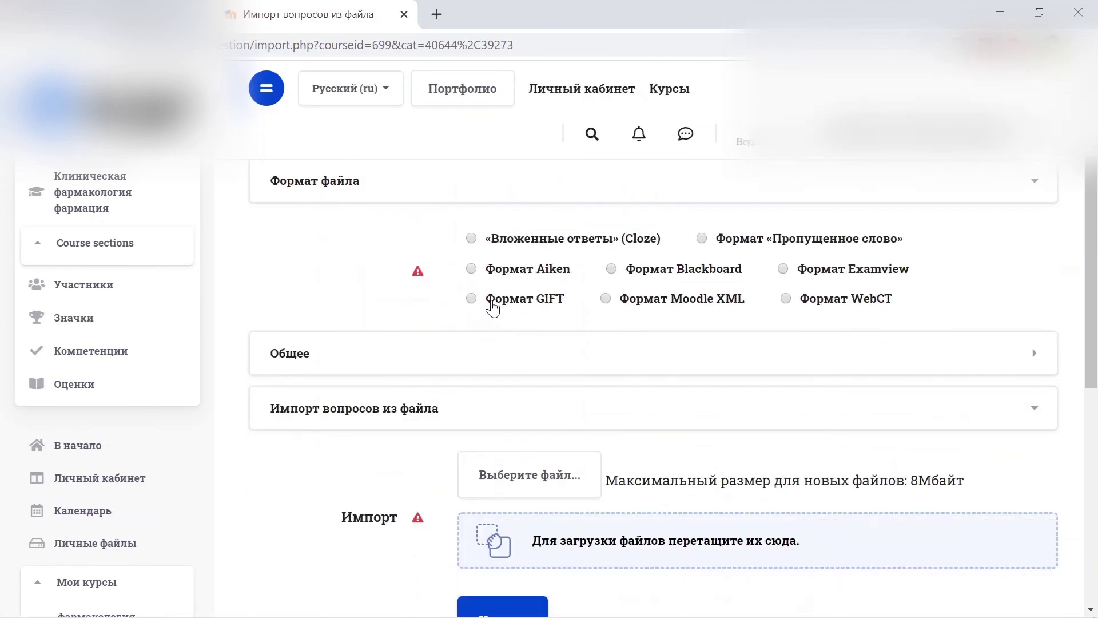